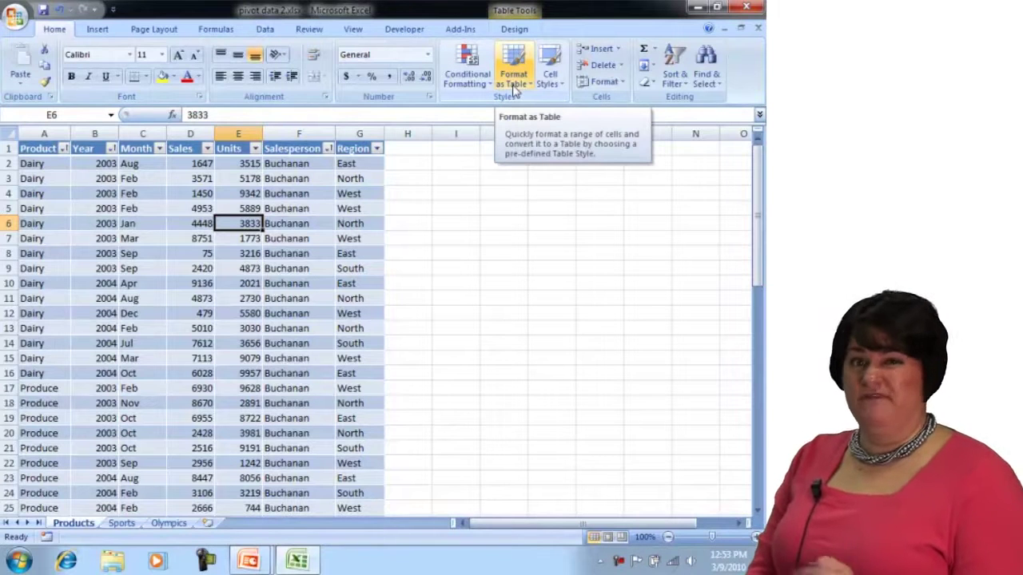
# Turn the product table's header filters off and back on.
pyautogui.click(264, 29)
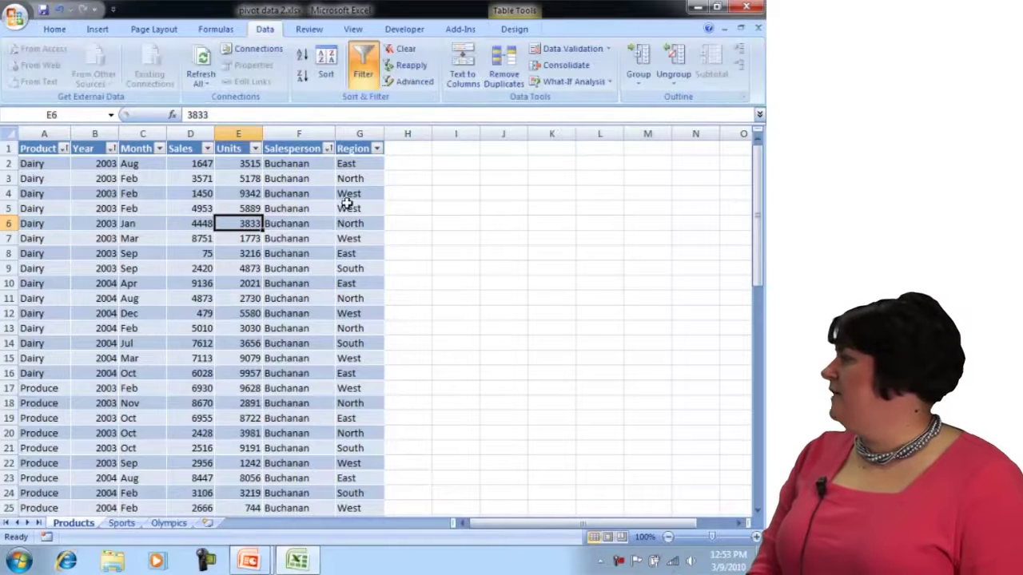
pyautogui.click(363, 72)
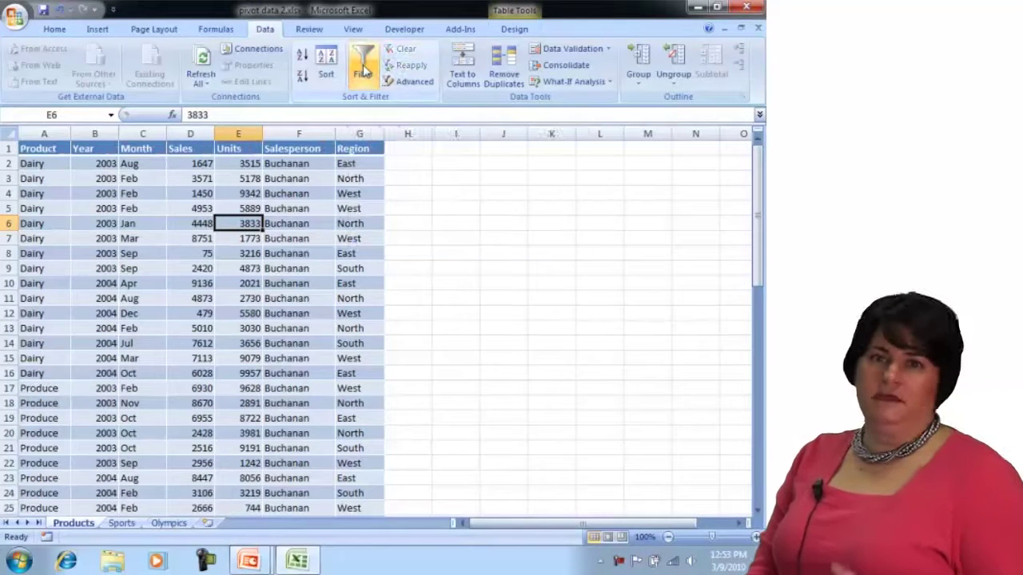
pyautogui.click(363, 72)
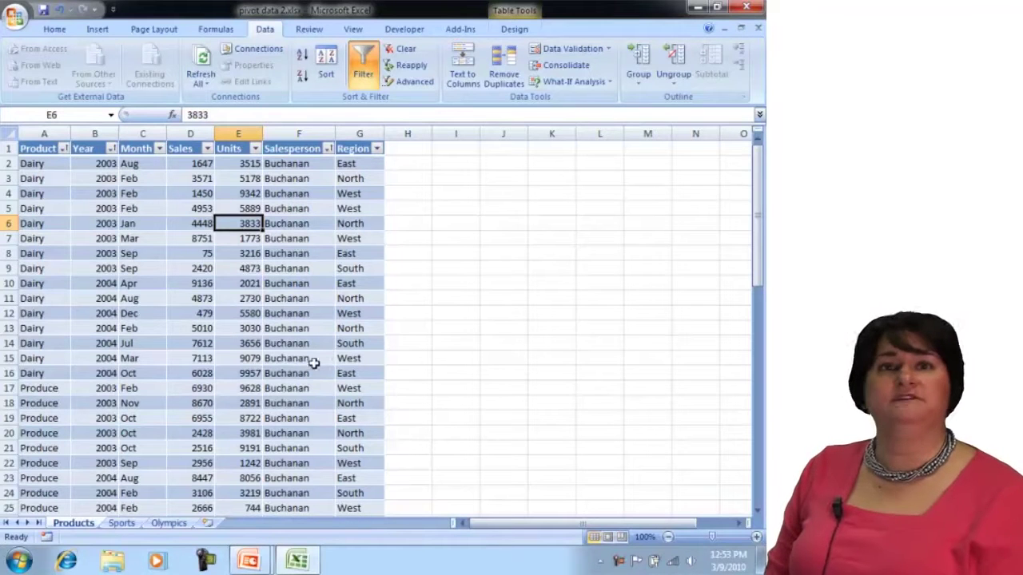
# Filter the Salesperson column to only the first listed salesperson and review the filtered rows down to the table's end.
pyautogui.click(327, 149)
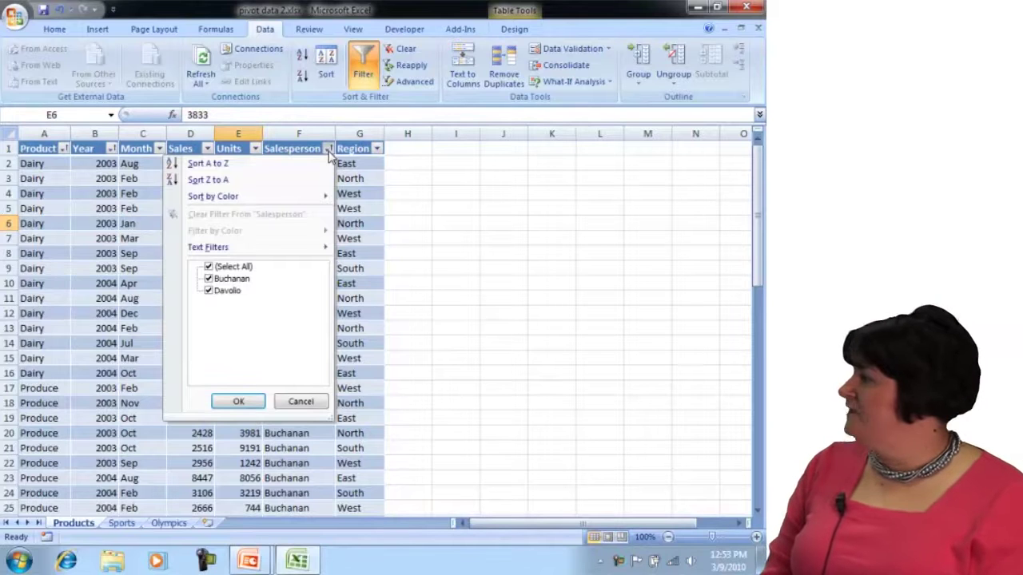
pyautogui.click(210, 292)
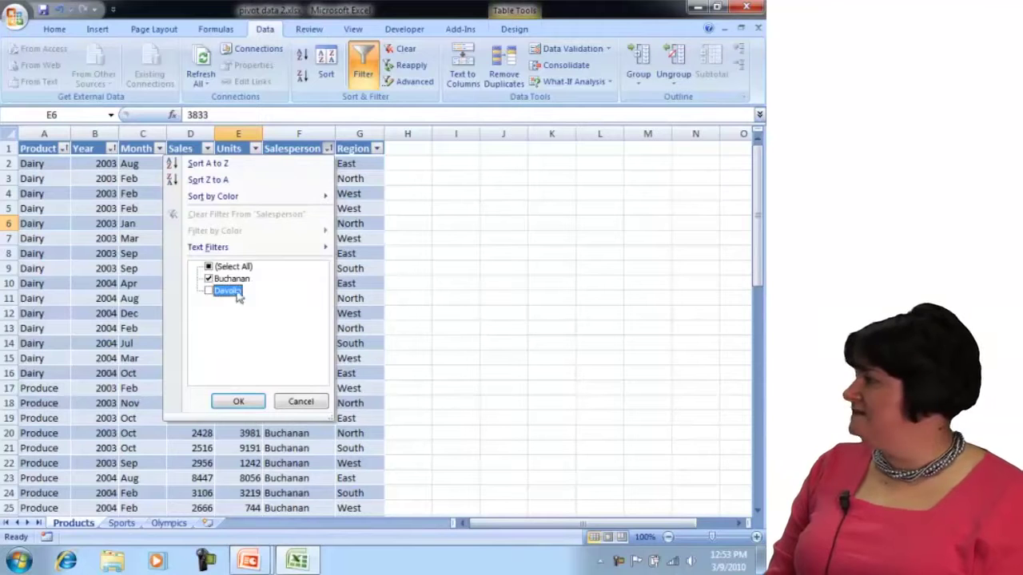
pyautogui.click(239, 401)
pyautogui.scroll(-4, 349, 379)
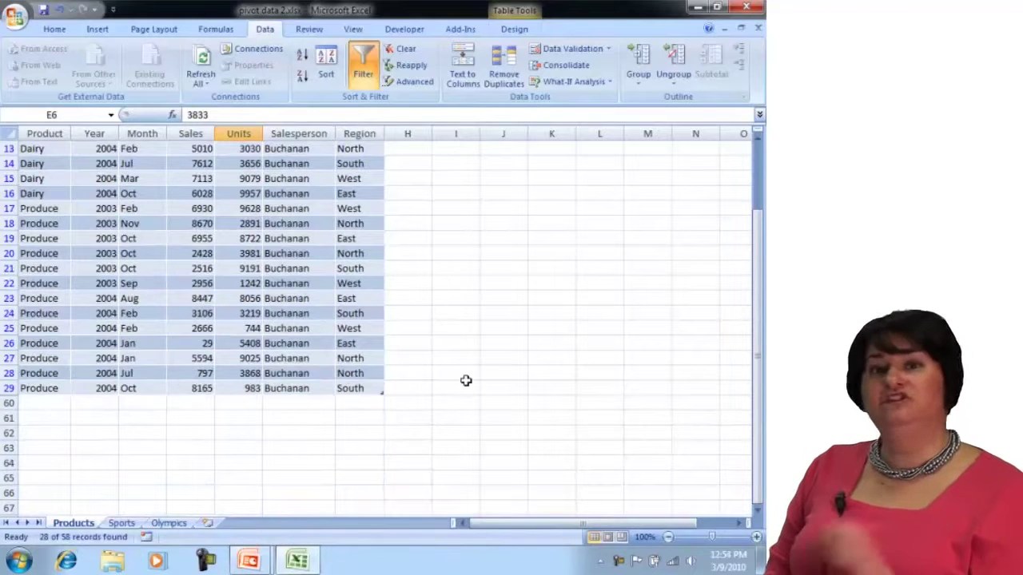
pyautogui.scroll(4, 406, 316)
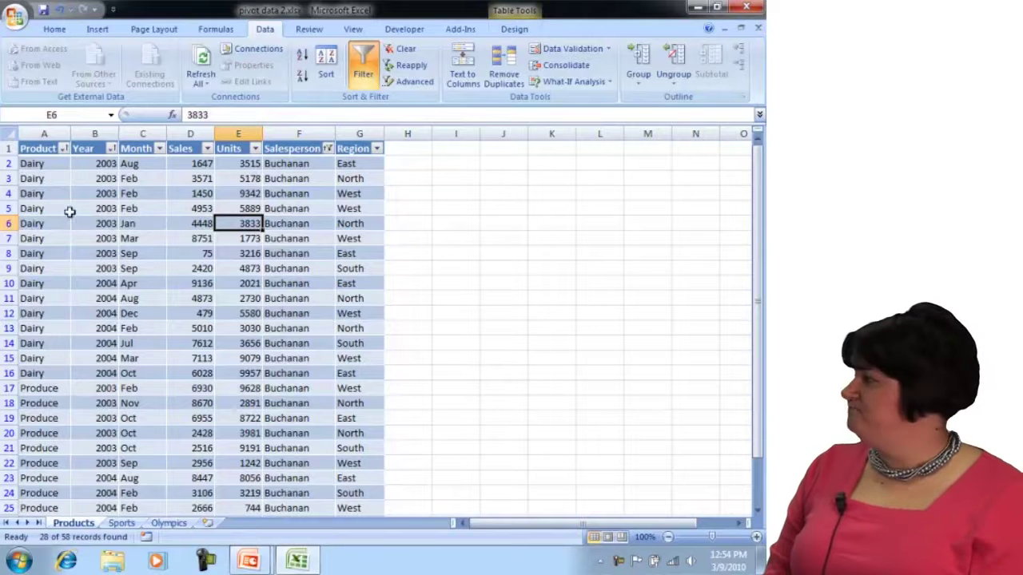
# Filter the Product column to exclude Dairy, and clear all filters from the table.
pyautogui.click(63, 148)
pyautogui.click(46, 278)
pyautogui.click(74, 402)
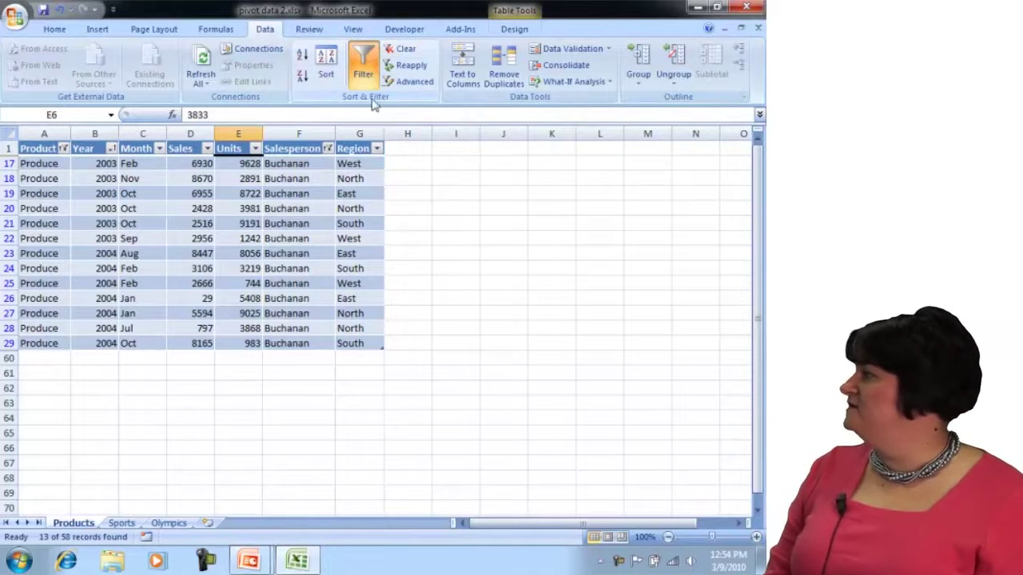
pyautogui.click(402, 51)
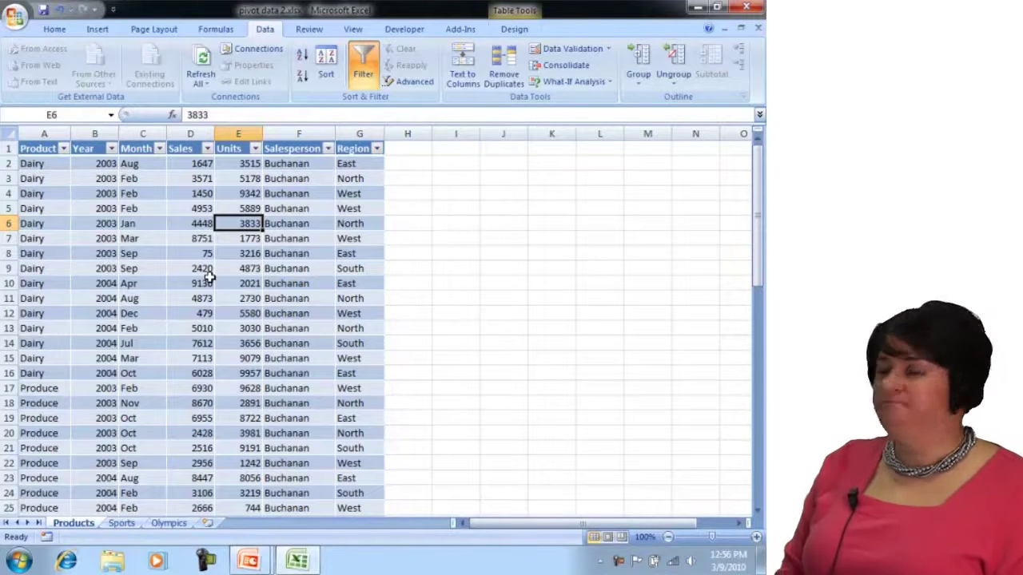
# Filter the Units column for empty entries using an Equals number filter with a blank value, and clear the filter.
pyautogui.click(255, 149)
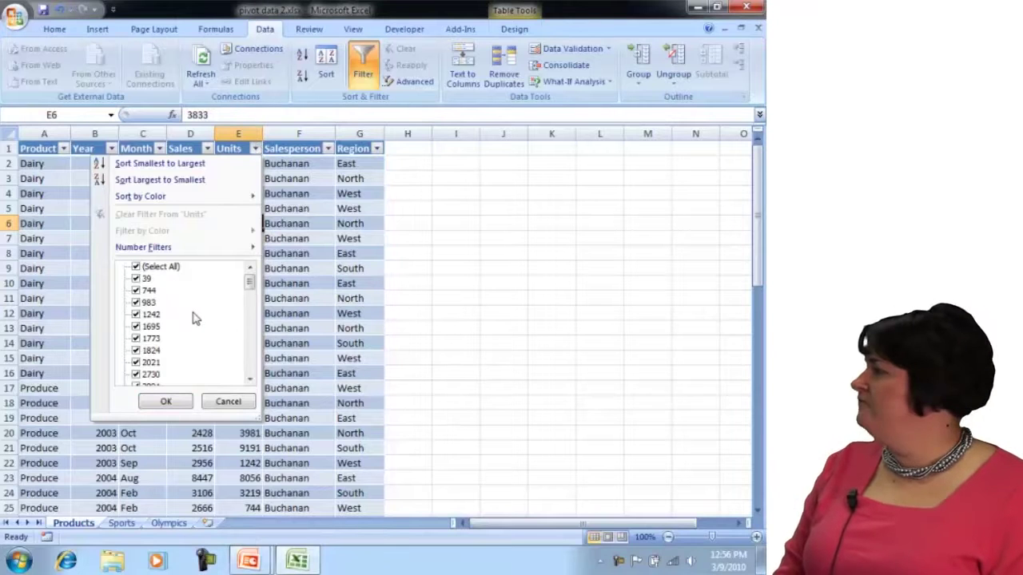
pyautogui.moveTo(250, 283)
pyautogui.mouseDown()
pyautogui.moveTo(249, 383)
pyautogui.moveTo(254, 272)
pyautogui.mouseUp()
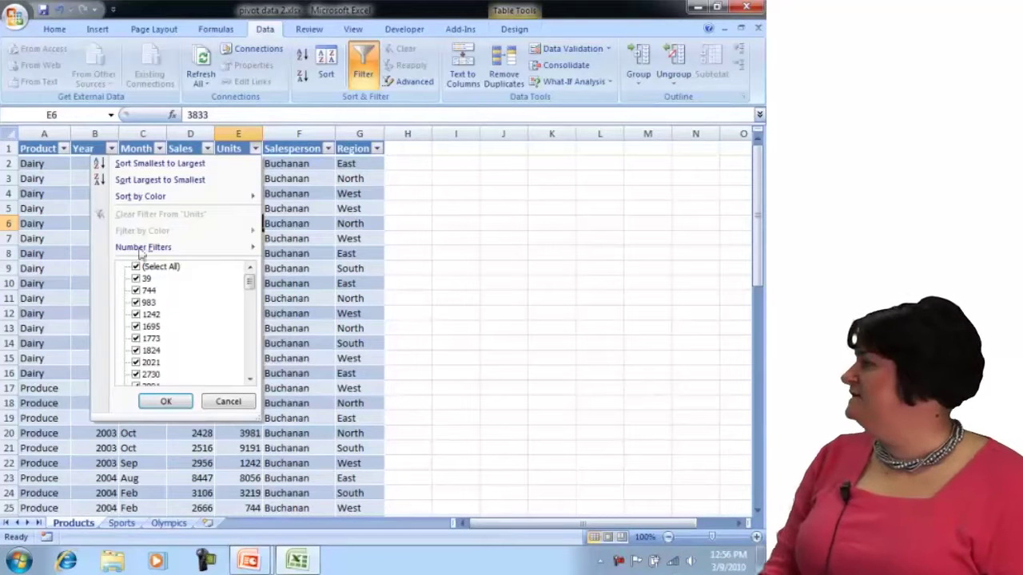
pyautogui.moveTo(142, 251)
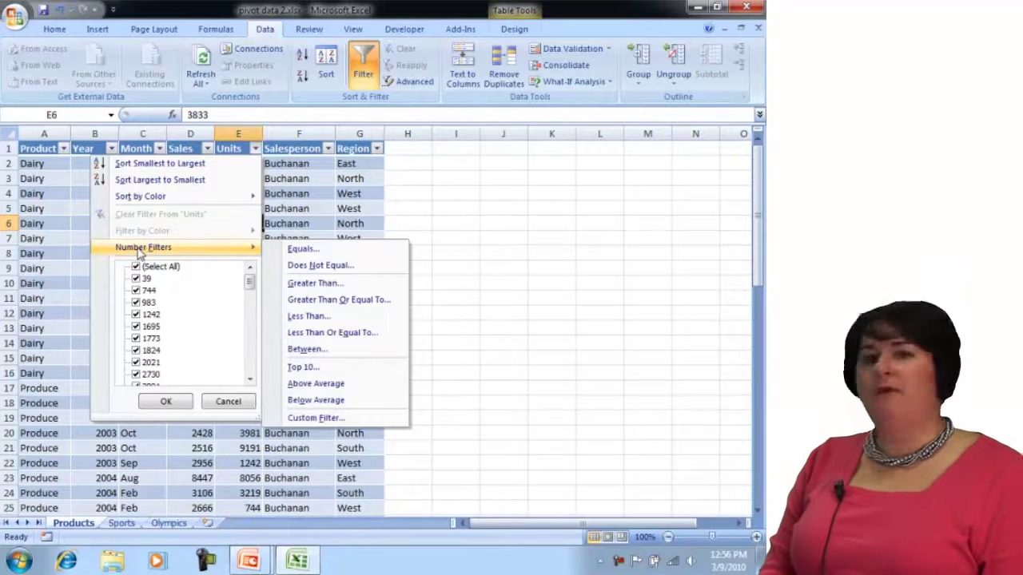
pyautogui.click(297, 250)
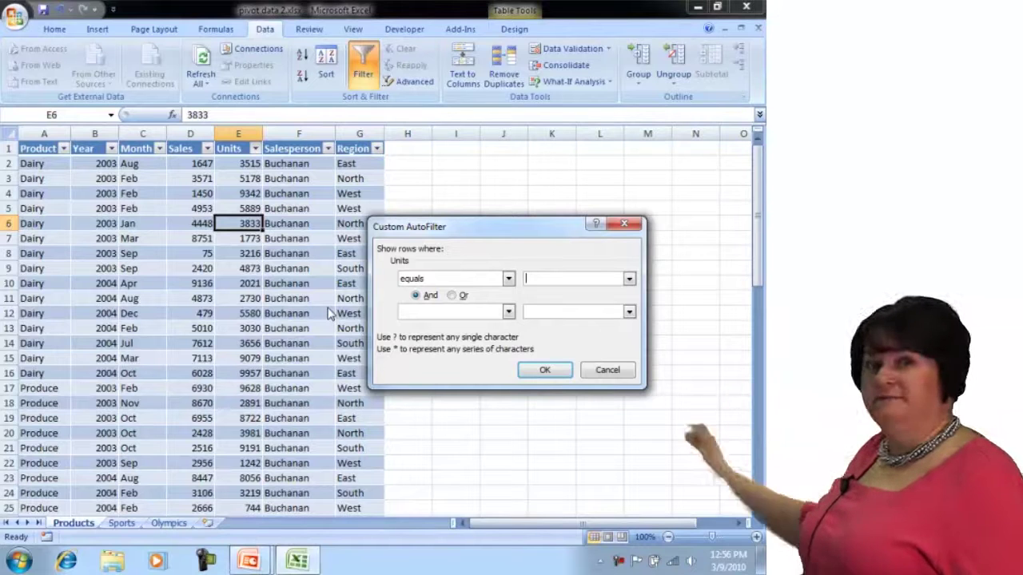
pyautogui.click(544, 370)
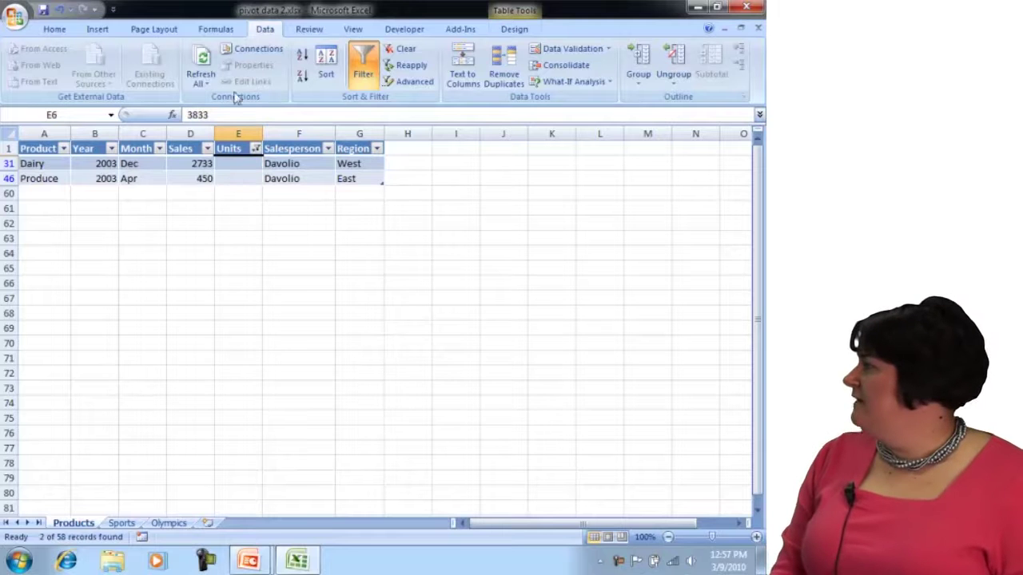
pyautogui.click(402, 48)
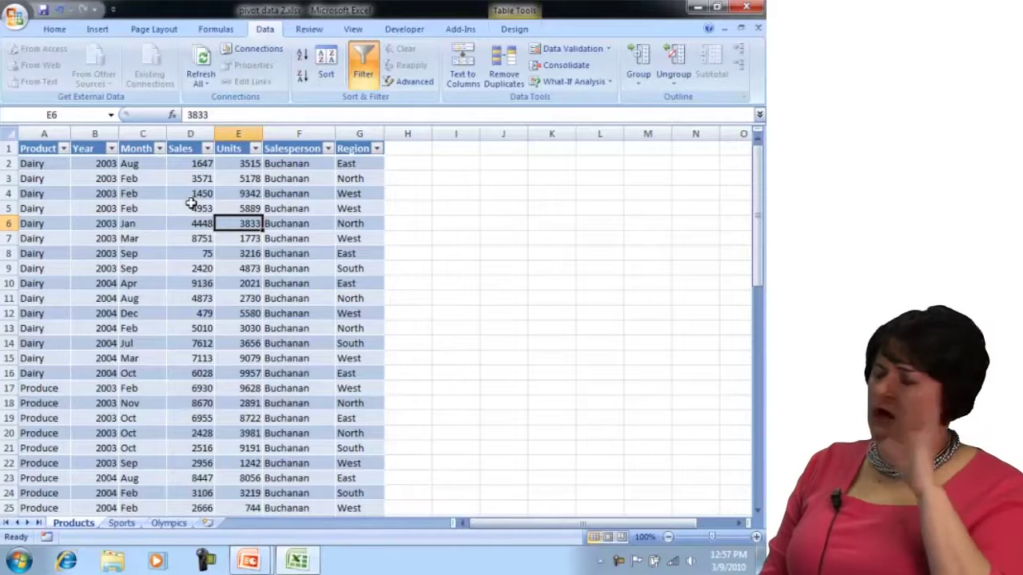
pyautogui.click(207, 150)
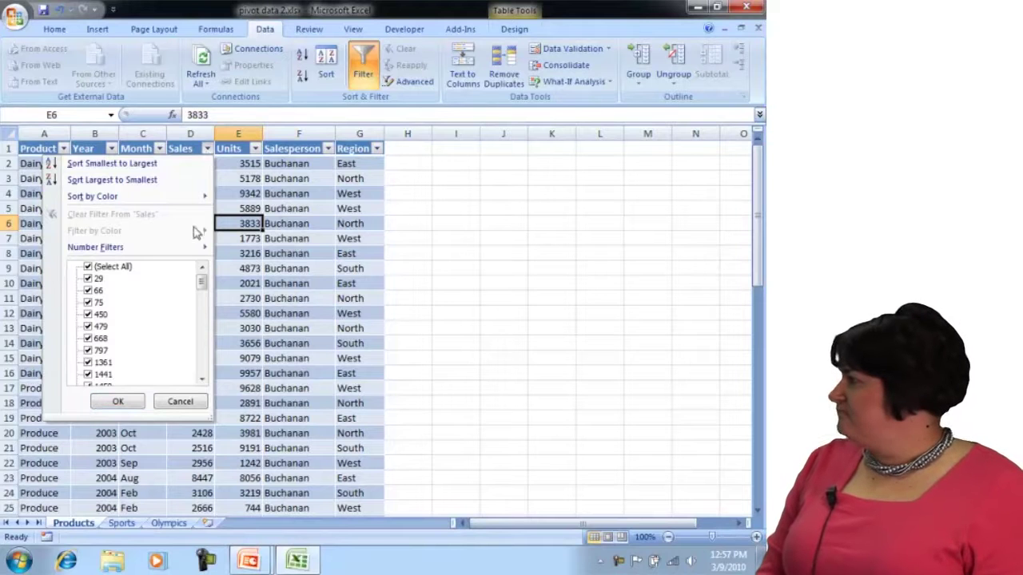
pyautogui.moveTo(189, 250)
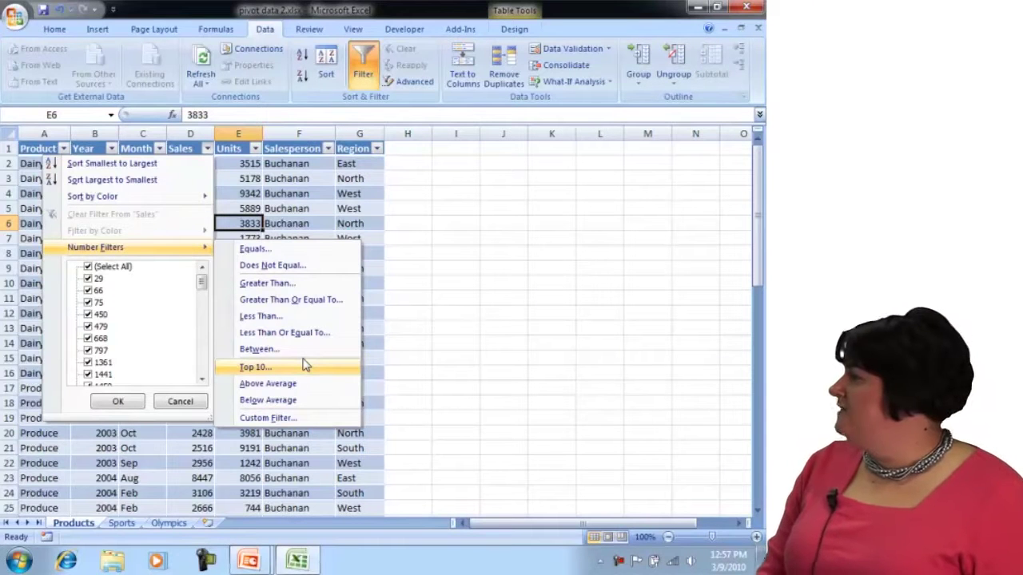
pyautogui.click(257, 367)
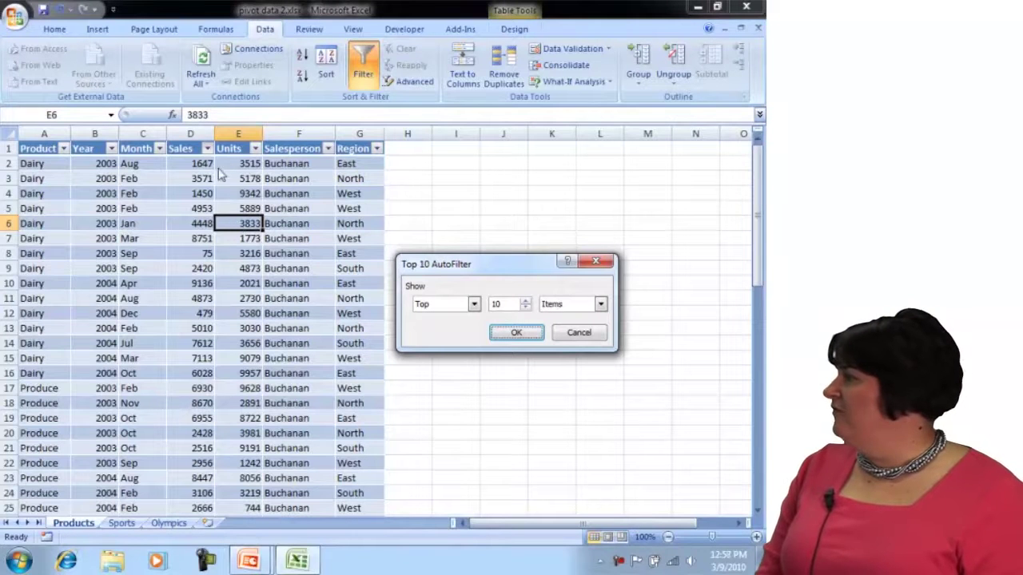
pyautogui.click(579, 334)
pyautogui.click(198, 156)
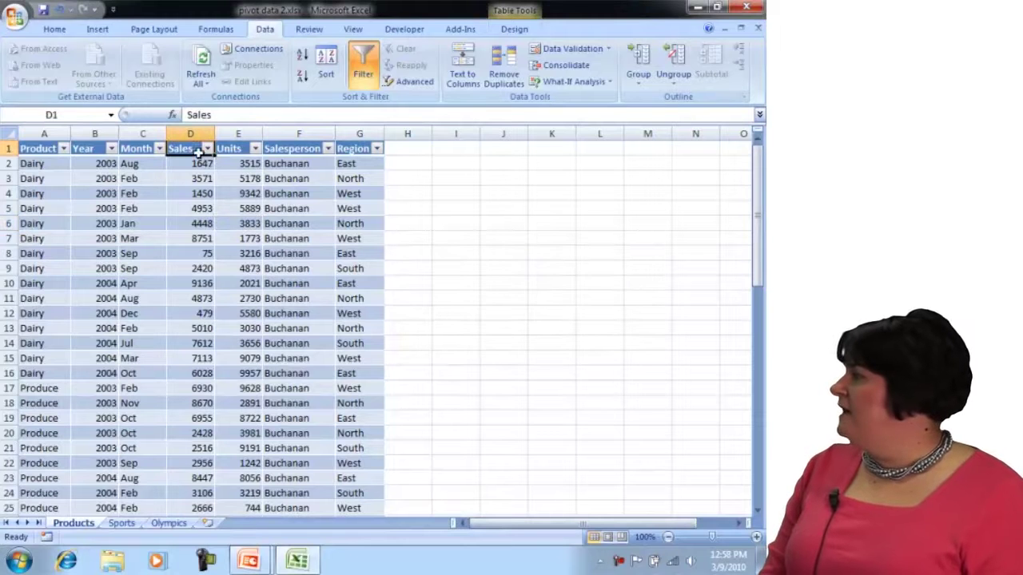
pyautogui.click(207, 148)
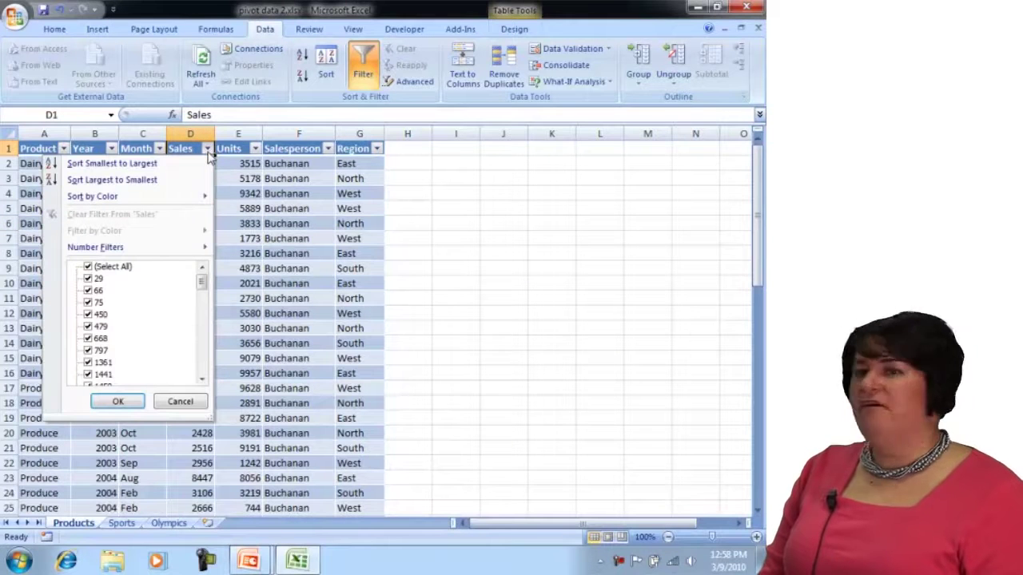
pyautogui.click(255, 183)
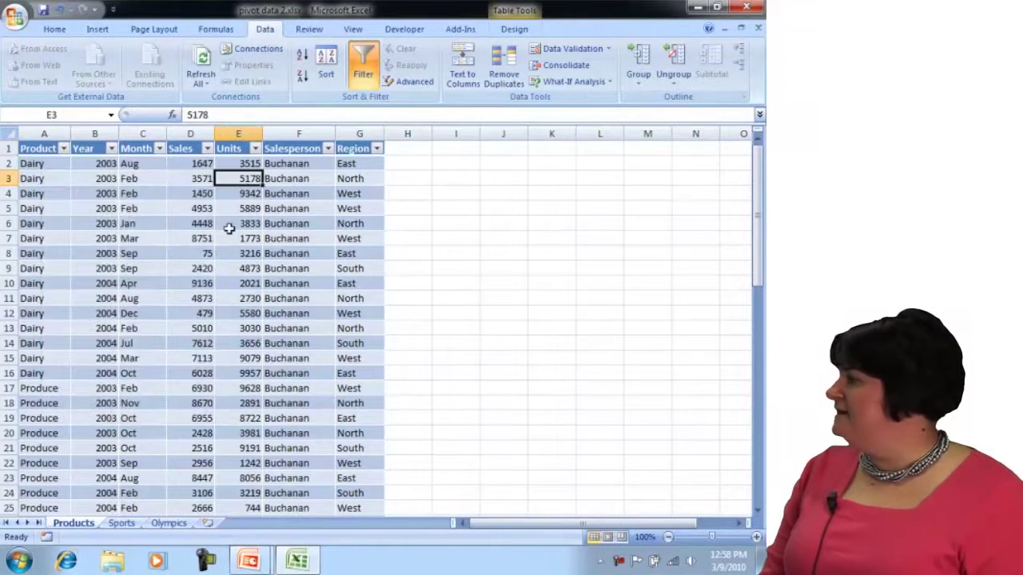
pyautogui.click(196, 208)
pyautogui.click(206, 151)
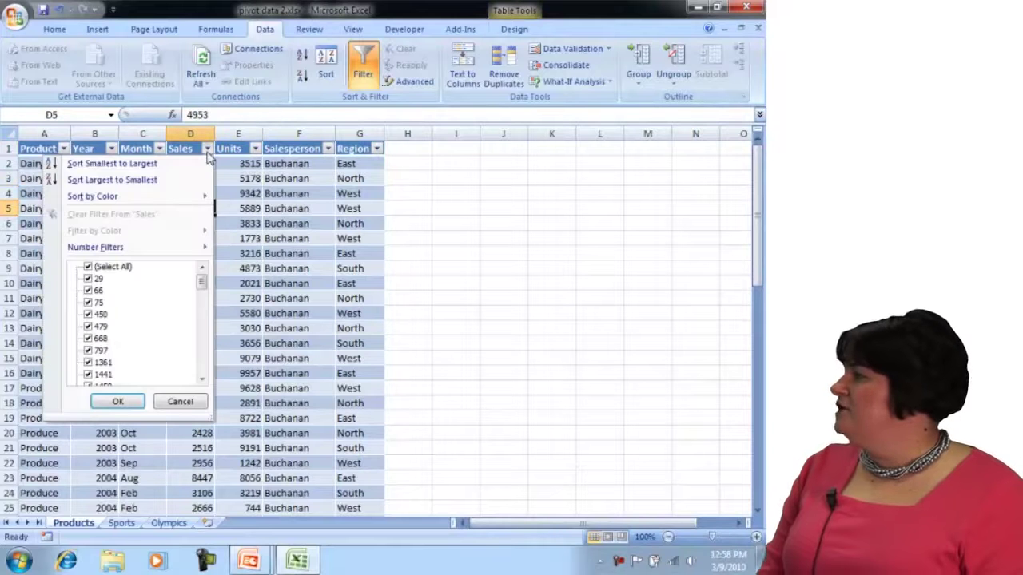
pyautogui.click(208, 152)
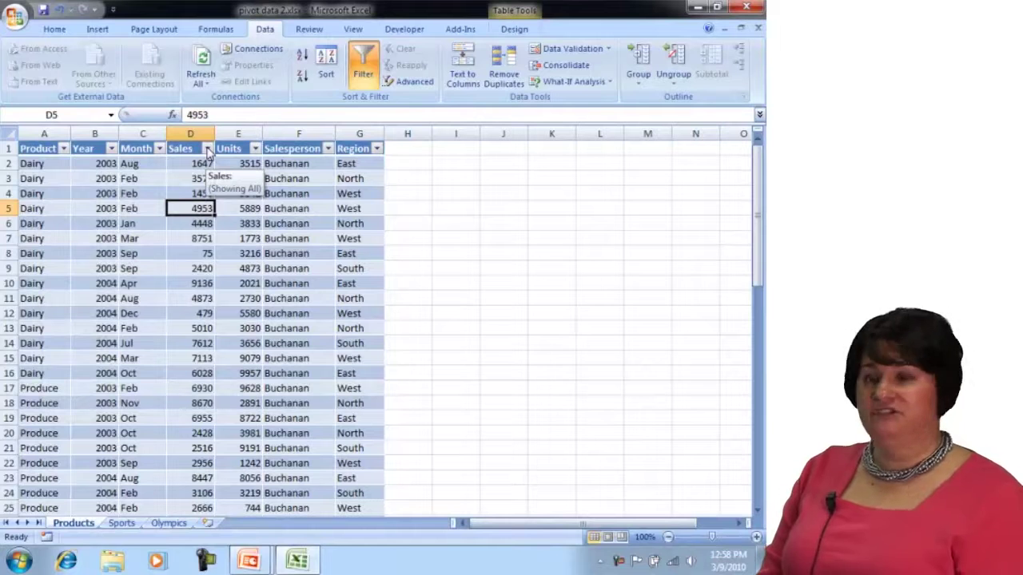
# Filter the Sales column with the Top 10 number filter set to the top 15 items.
pyautogui.click(207, 151)
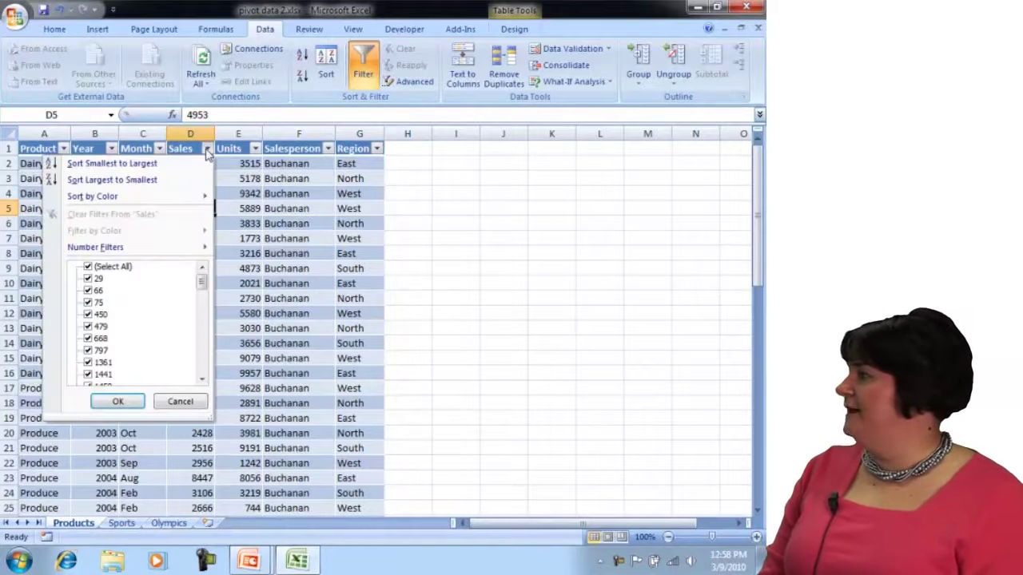
pyautogui.moveTo(155, 251)
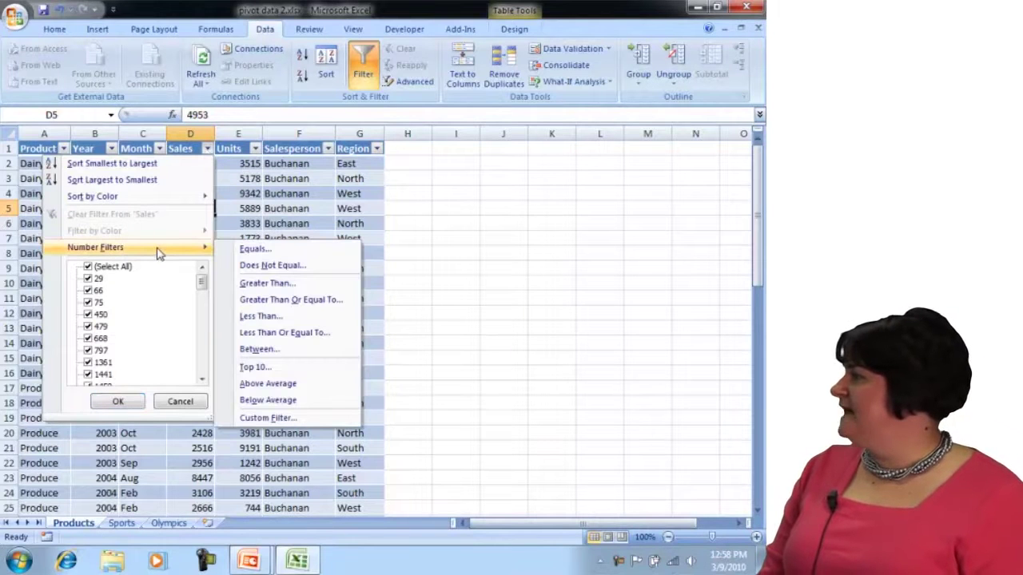
pyautogui.click(254, 368)
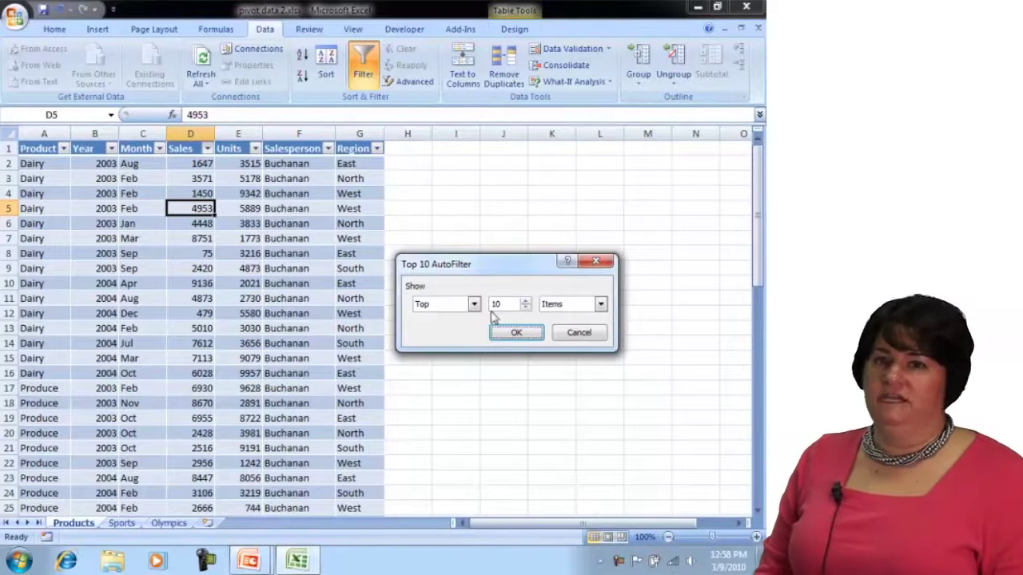
pyautogui.click(525, 308)
pyautogui.click(525, 308)
pyautogui.click(524, 309)
pyautogui.click(525, 309)
pyautogui.click(525, 308)
pyautogui.click(525, 302)
pyautogui.click(512, 305)
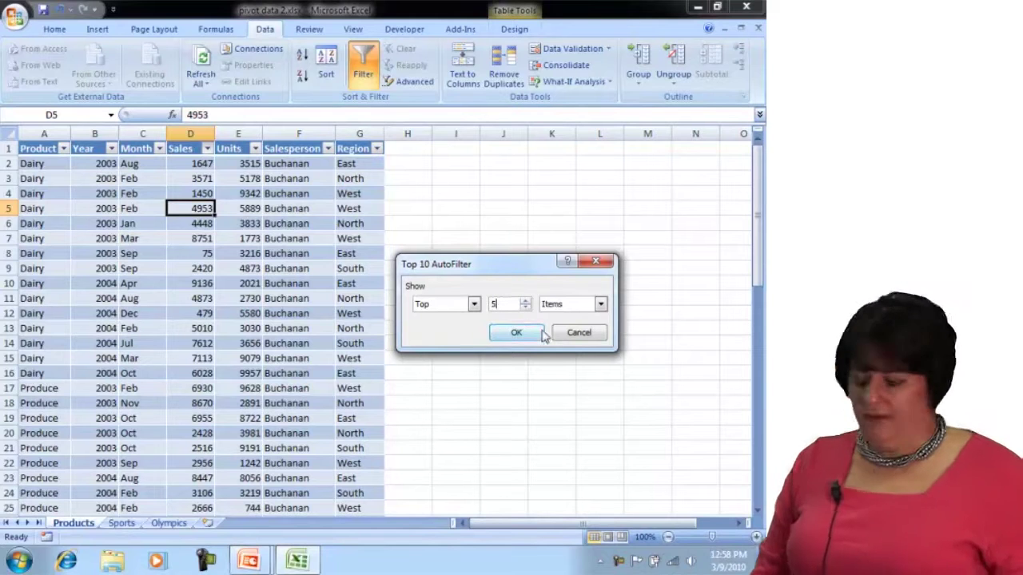
pyautogui.press('BackSpace')
pyautogui.write('15')
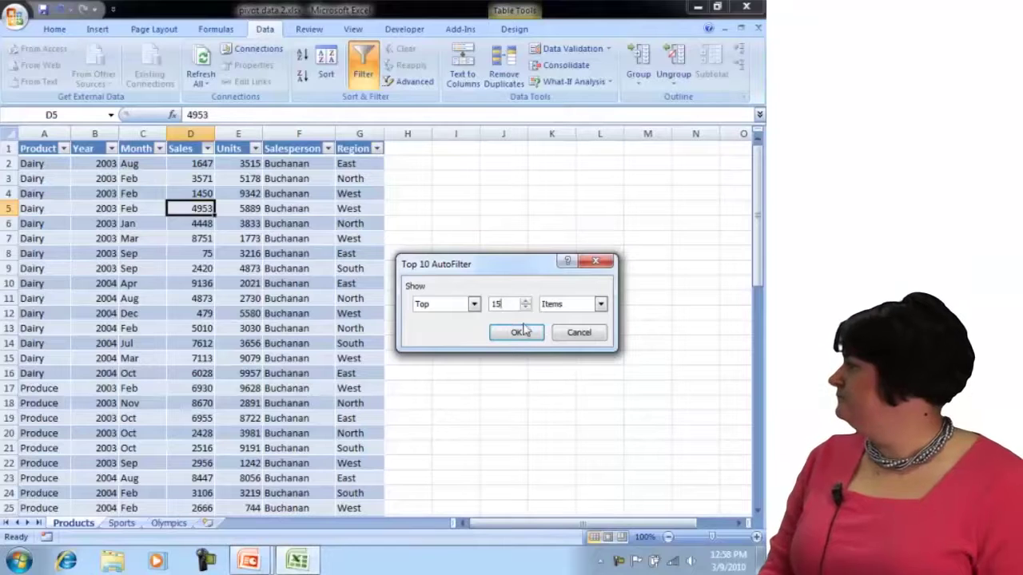
pyautogui.click(518, 331)
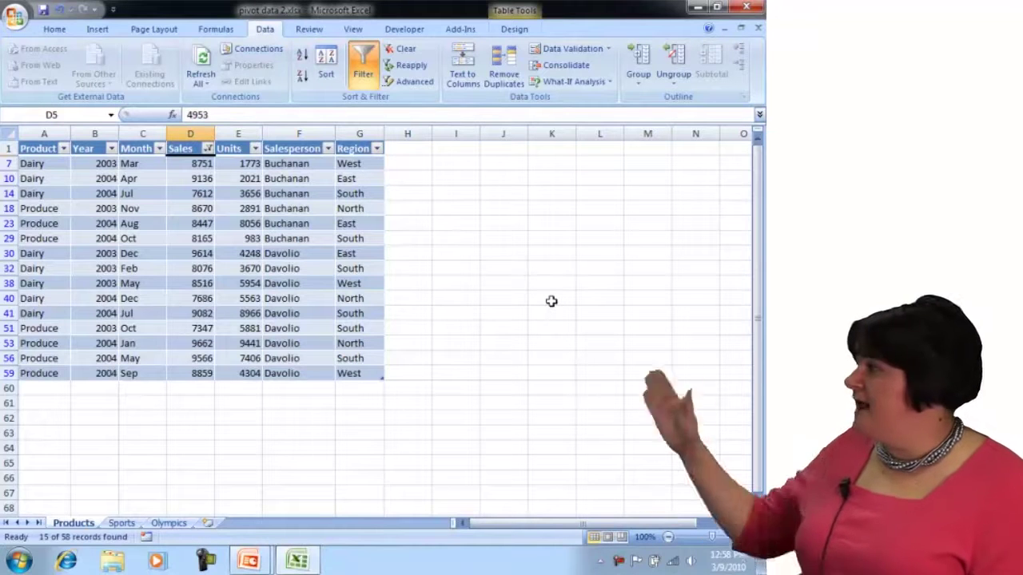
# Filter the Region column with an Equals text filter set to East, and clear all filters from the table.
pyautogui.click(376, 150)
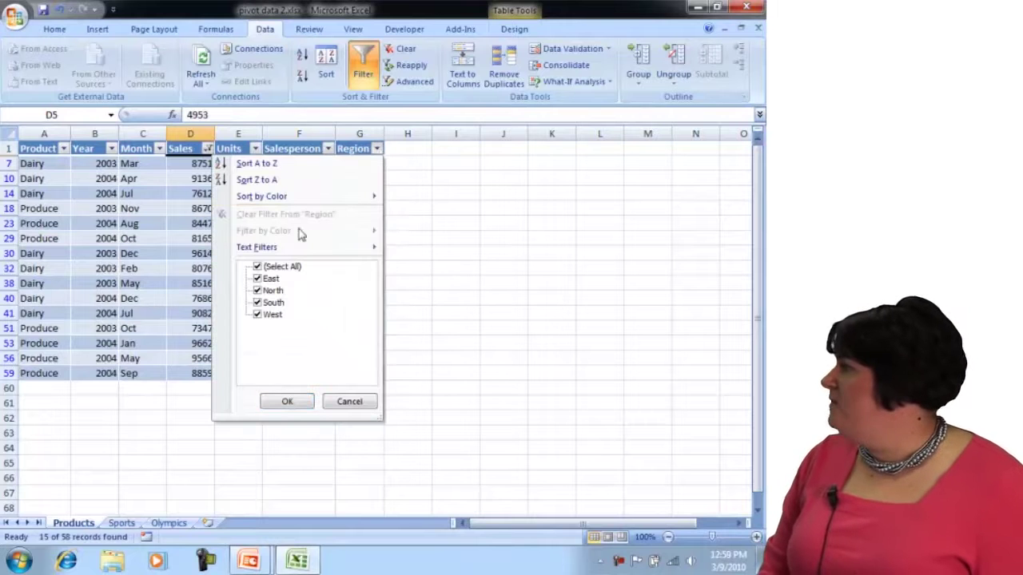
pyautogui.moveTo(285, 253)
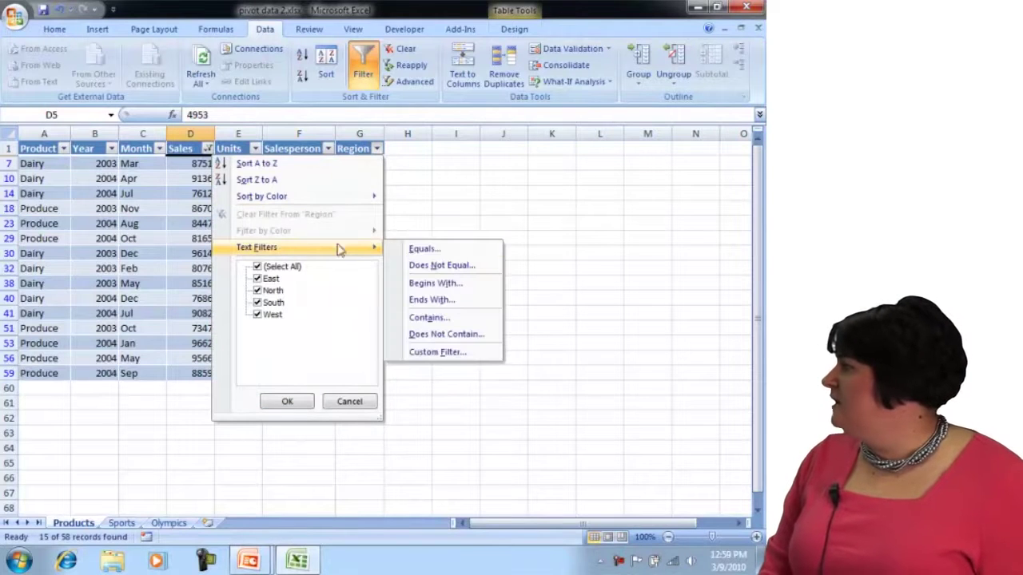
pyautogui.click(411, 252)
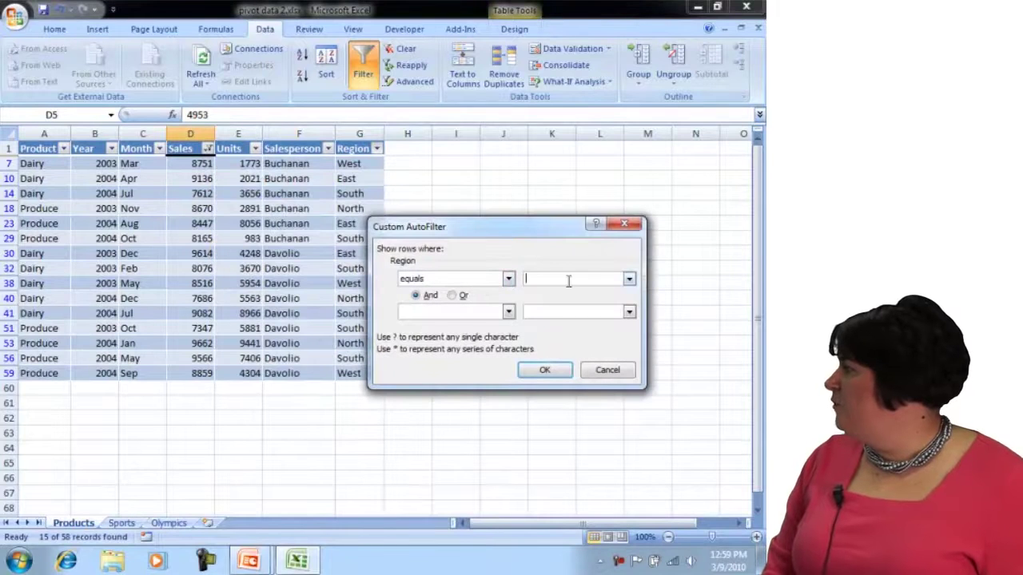
pyautogui.click(629, 279)
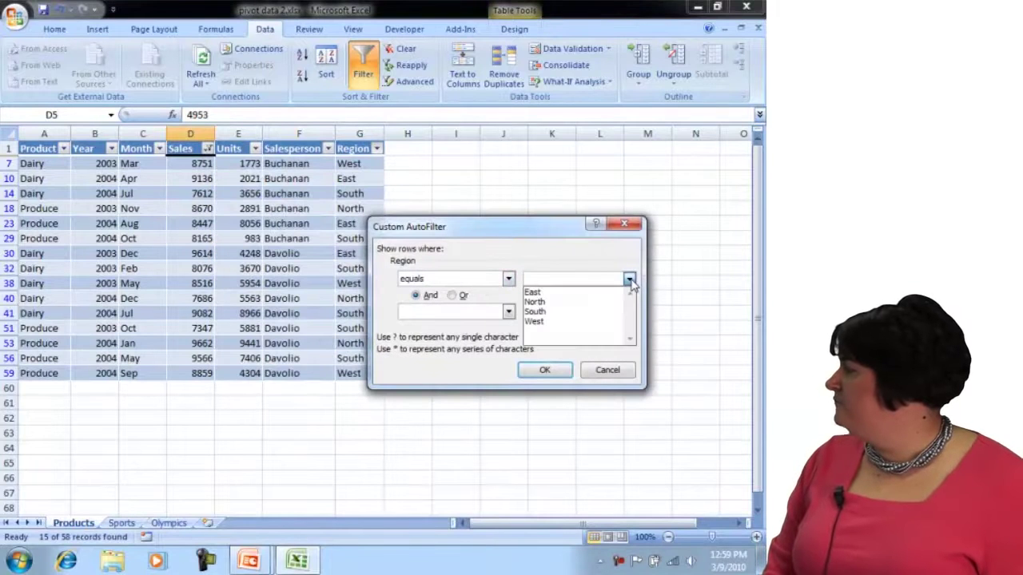
pyautogui.click(589, 292)
pyautogui.click(545, 369)
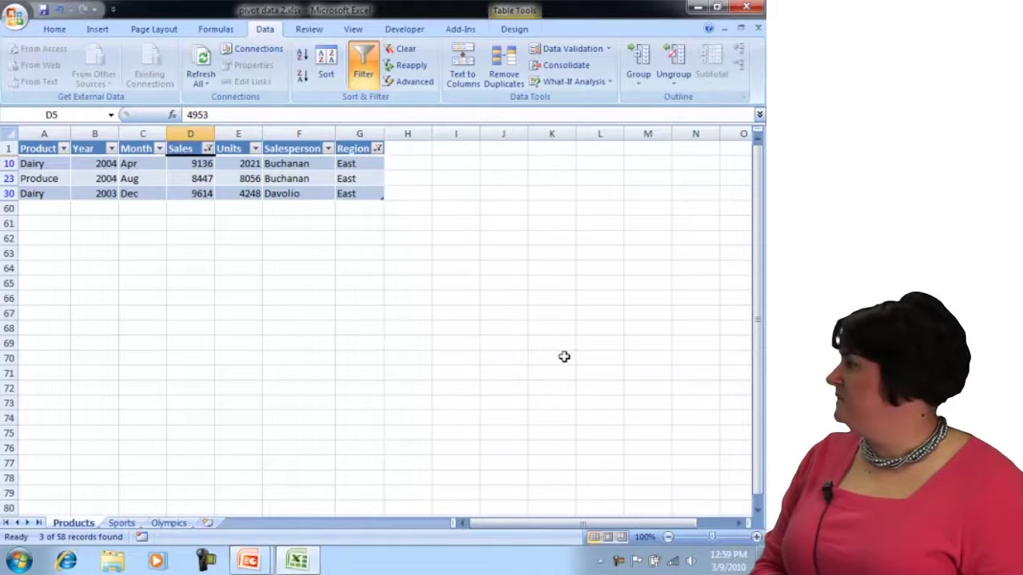
pyautogui.click(404, 53)
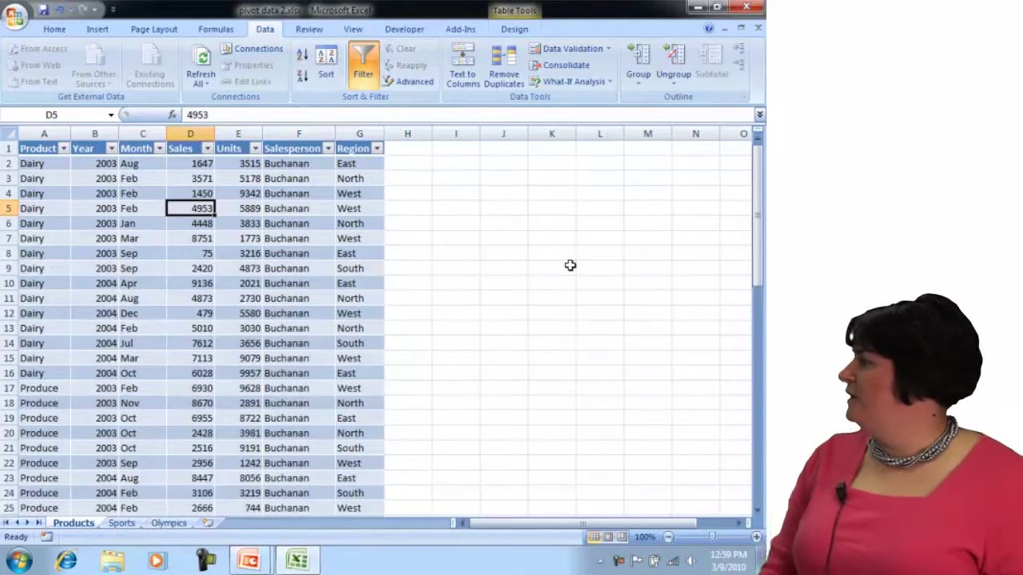
# Filter the Sales column with the Top 10 number filter set to the bottom 10 items.
pyautogui.click(207, 149)
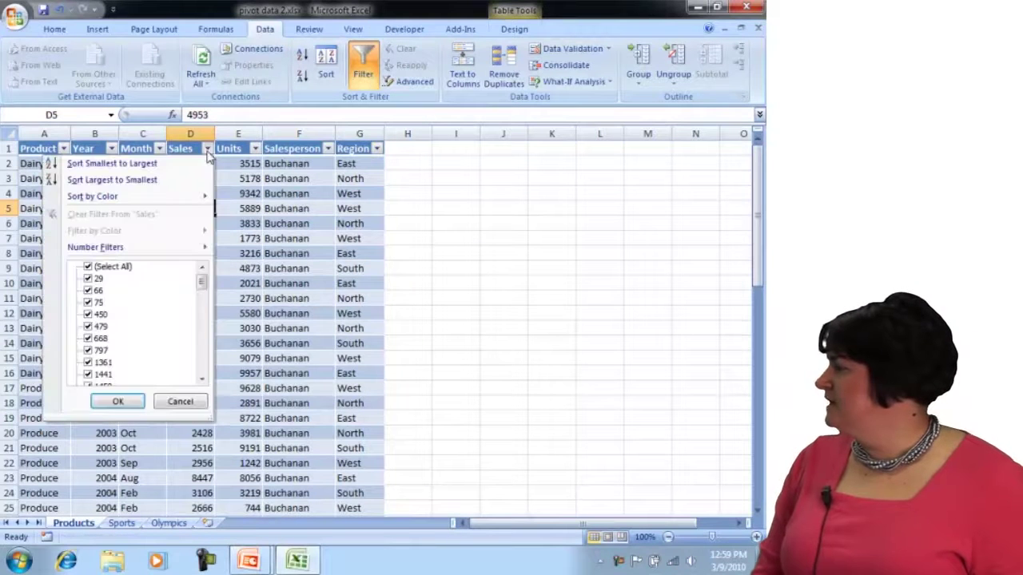
pyautogui.moveTo(166, 254)
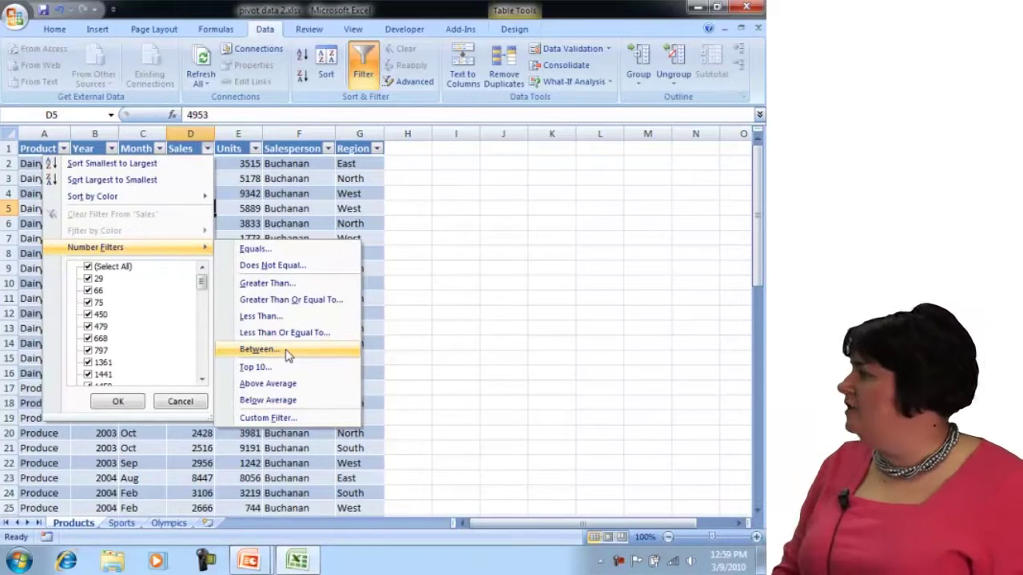
pyautogui.click(272, 366)
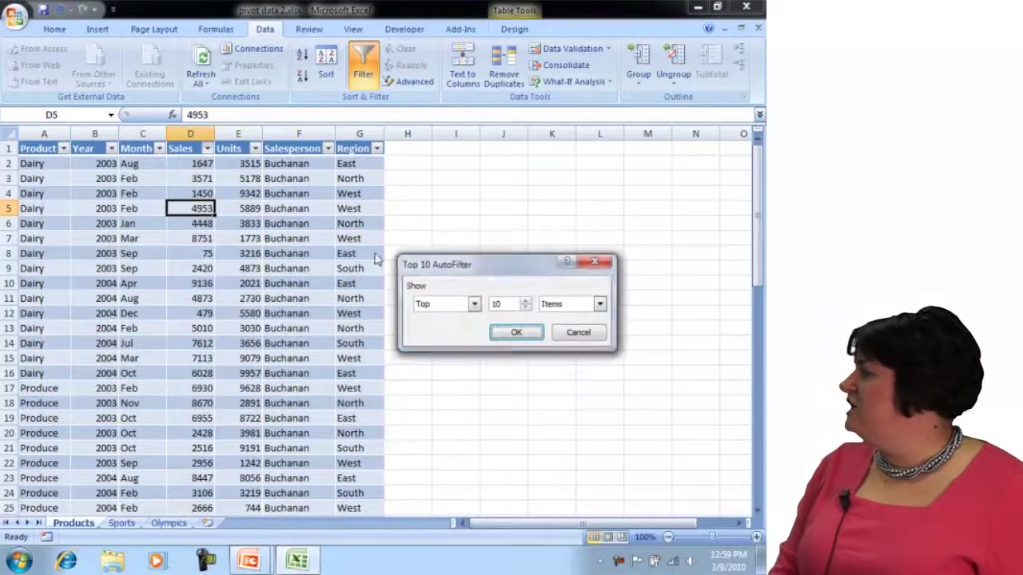
pyautogui.click(474, 305)
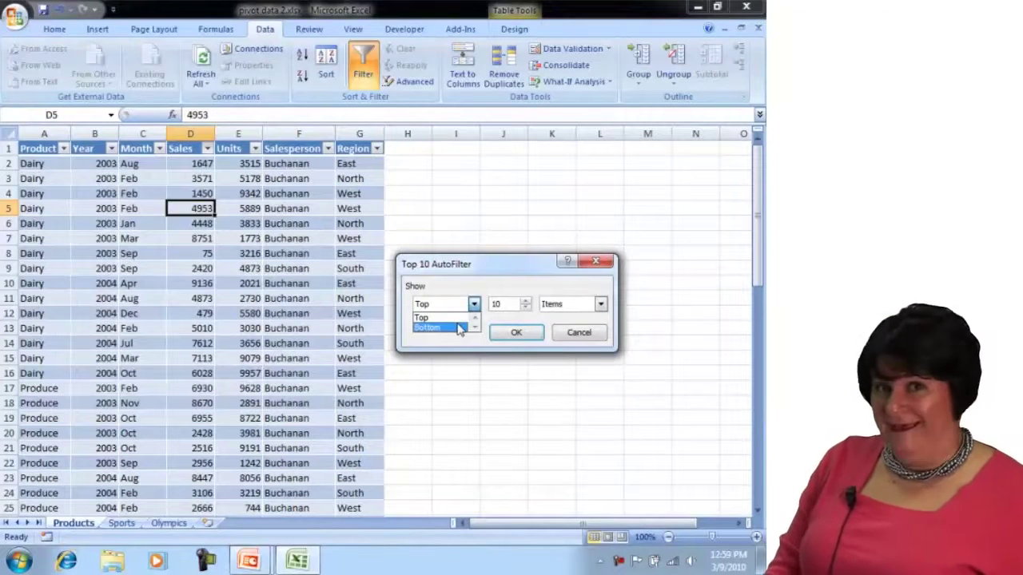
pyautogui.click(460, 328)
pyautogui.click(515, 333)
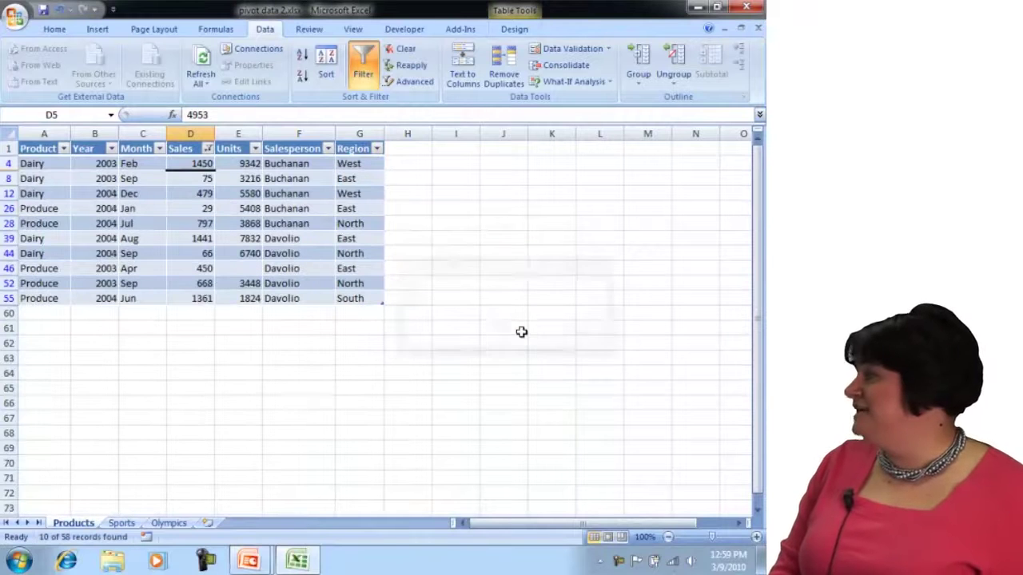
pyautogui.click(207, 149)
pyautogui.moveTo(176, 247)
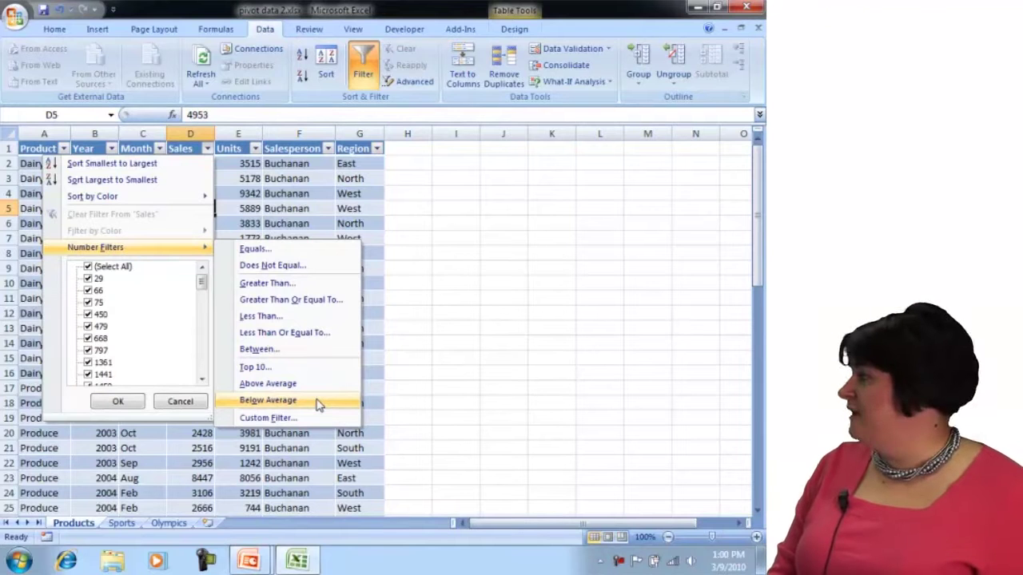
pyautogui.click(276, 418)
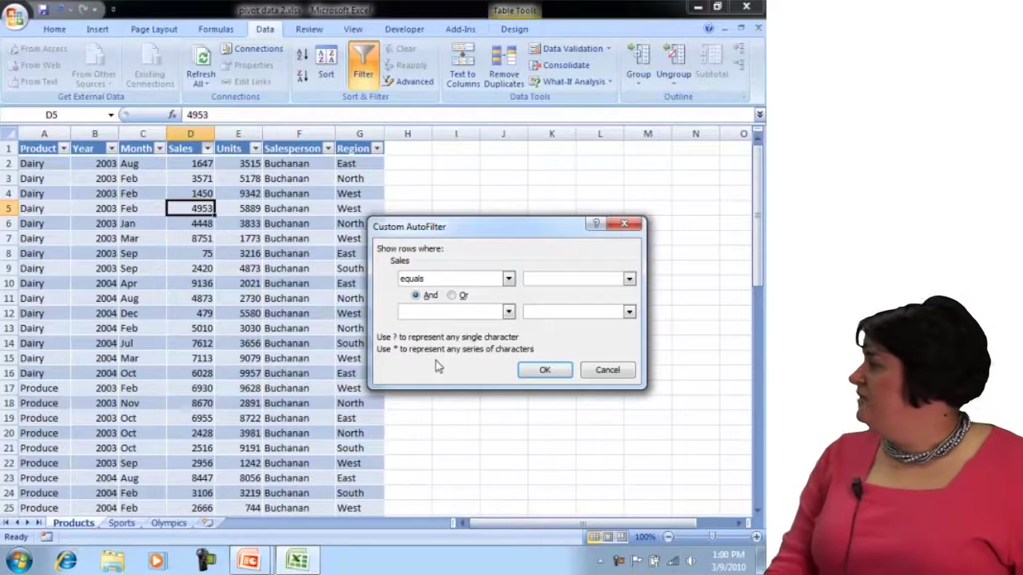
pyautogui.click(511, 279)
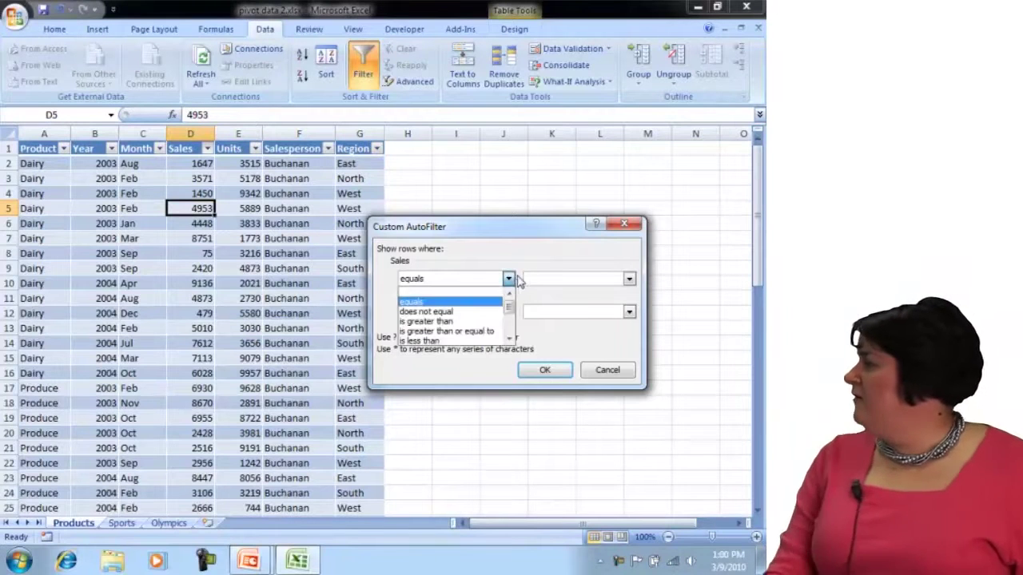
pyautogui.click(509, 339)
pyautogui.click(509, 339)
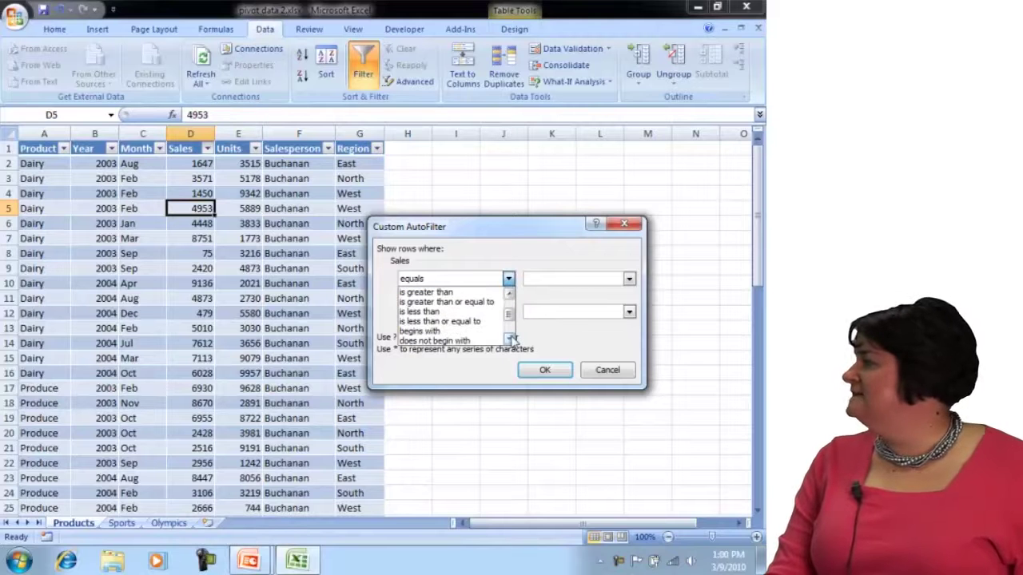
pyautogui.click(607, 369)
# Start a custom number filter on the Sales column with the first condition set to is greater than 4000.
pyautogui.click(207, 149)
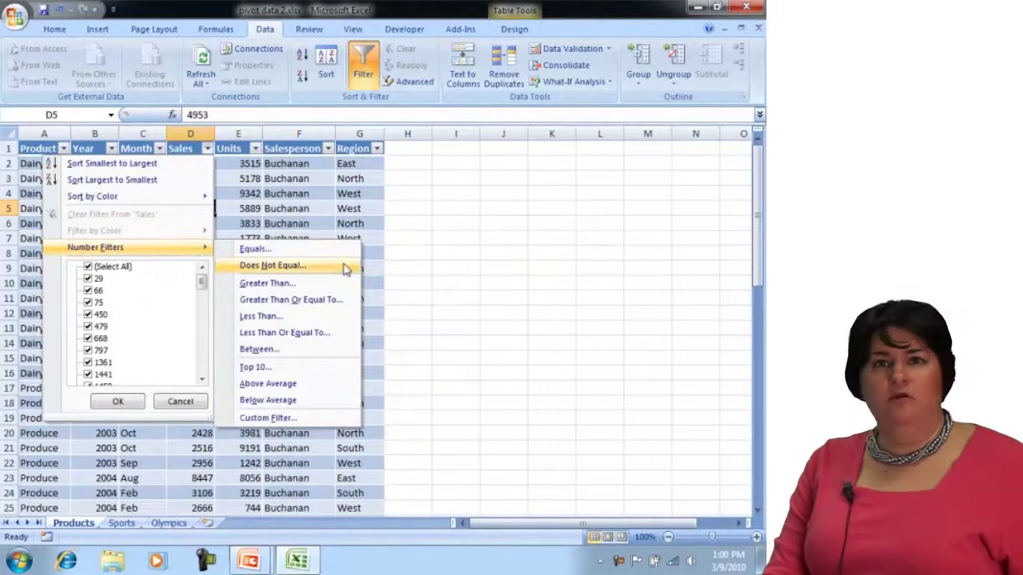
pyautogui.click(289, 417)
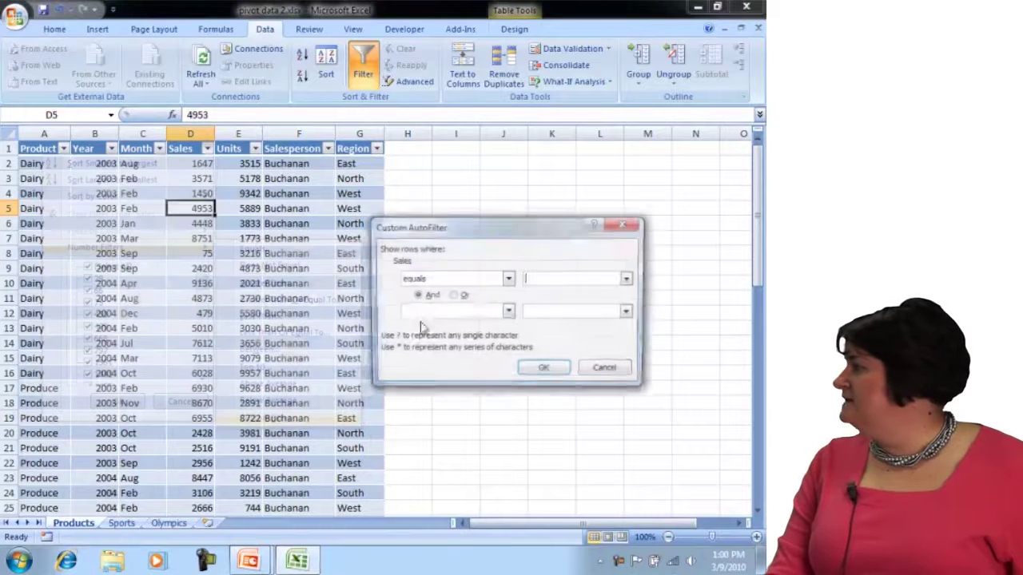
pyautogui.click(508, 279)
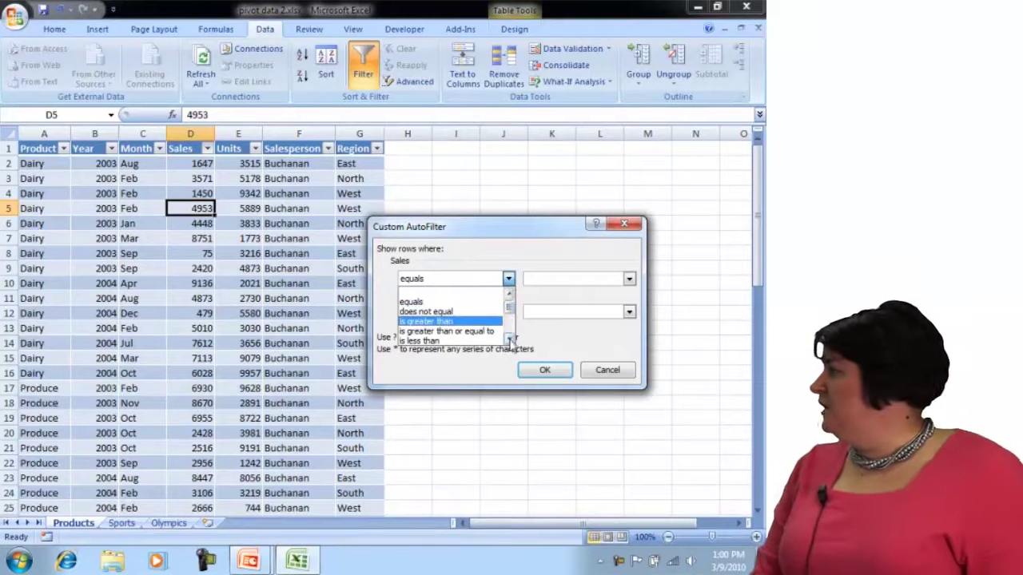
pyautogui.click(508, 339)
pyautogui.click(508, 339)
pyautogui.click(509, 339)
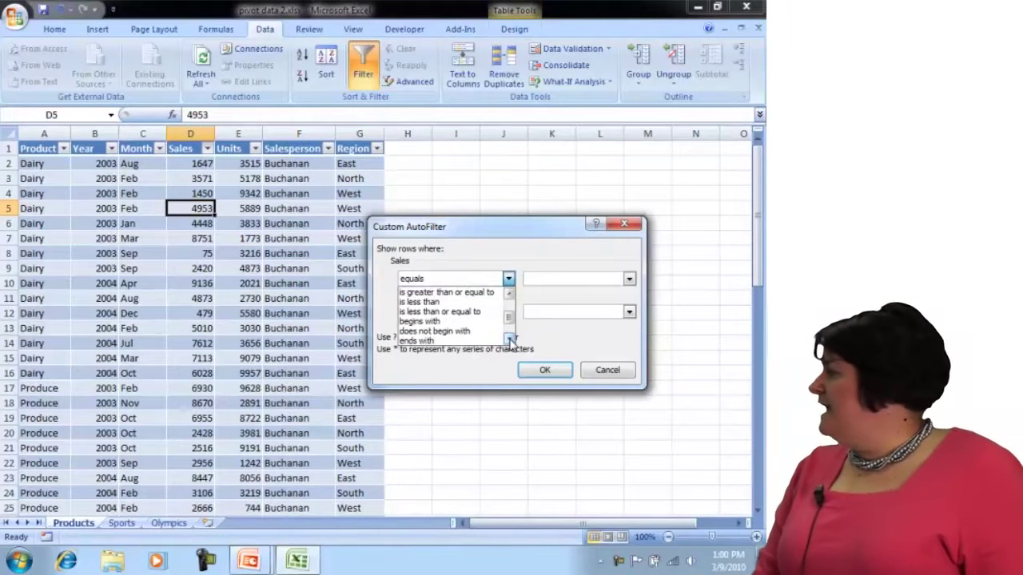
pyautogui.scroll(1, 511, 316)
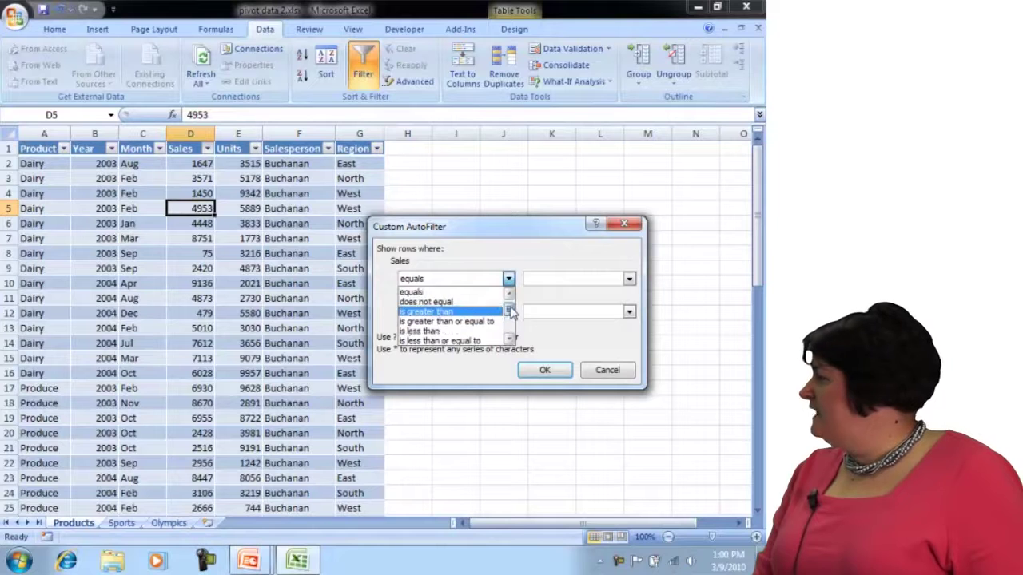
pyautogui.moveTo(513, 314); pyautogui.dragTo(513, 317)
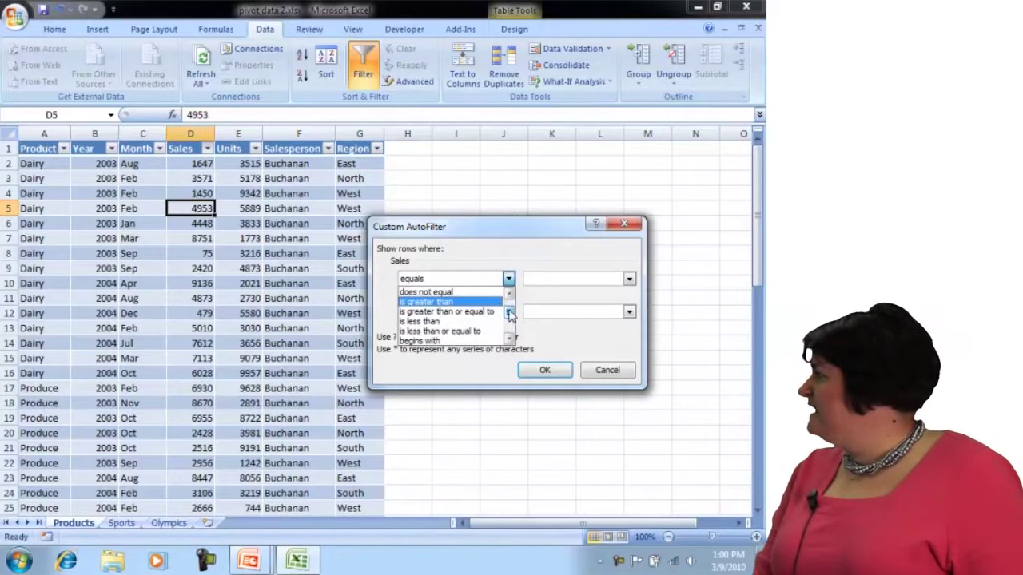
pyautogui.click(468, 305)
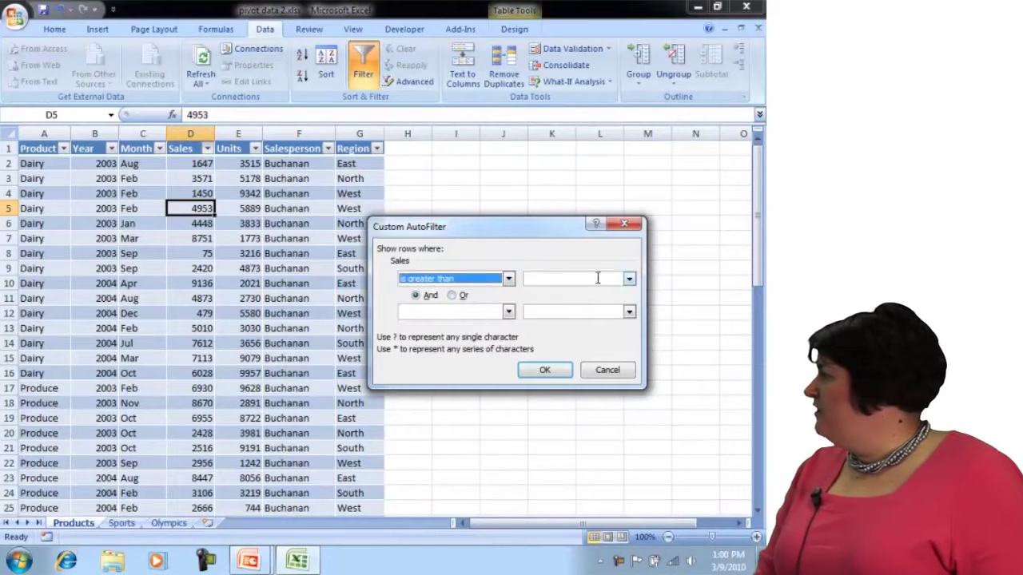
pyautogui.click(598, 278)
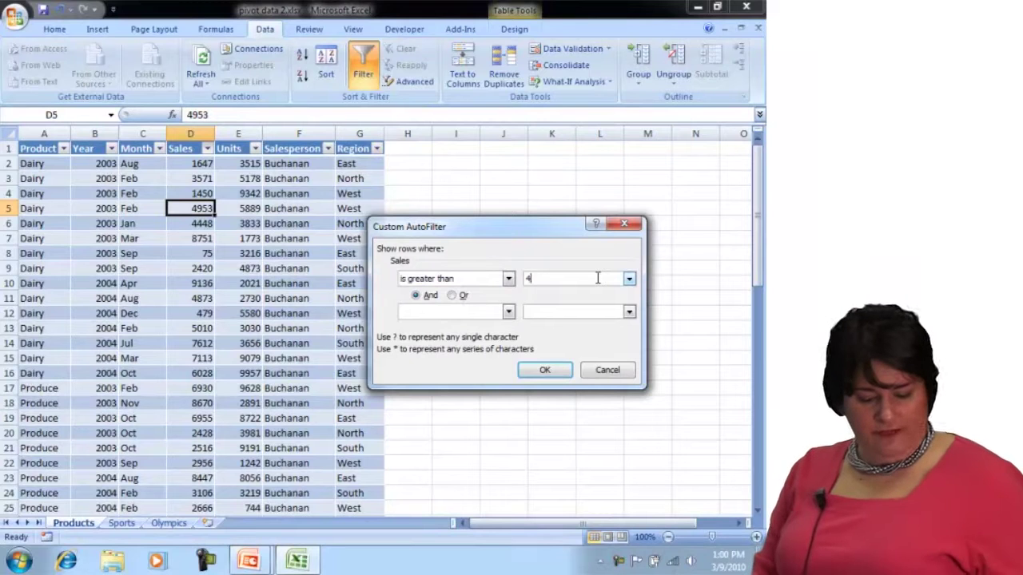
# Set the comparison of the second condition in the Sales custom filter to begins with.
pyautogui.click(507, 312)
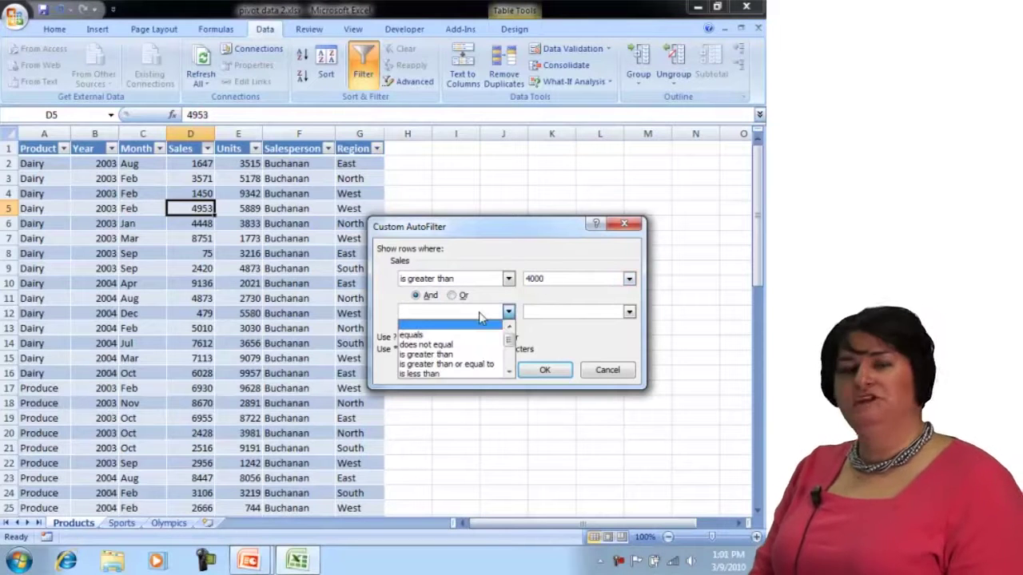
pyautogui.click(509, 372)
pyautogui.click(509, 372)
pyautogui.click(509, 372)
pyautogui.click(509, 372)
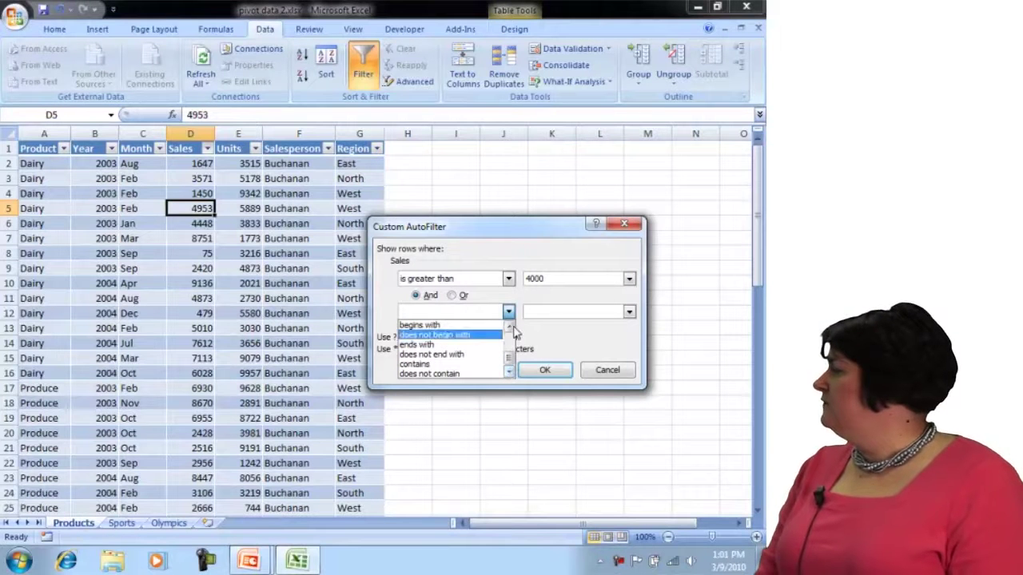
pyautogui.click(509, 328)
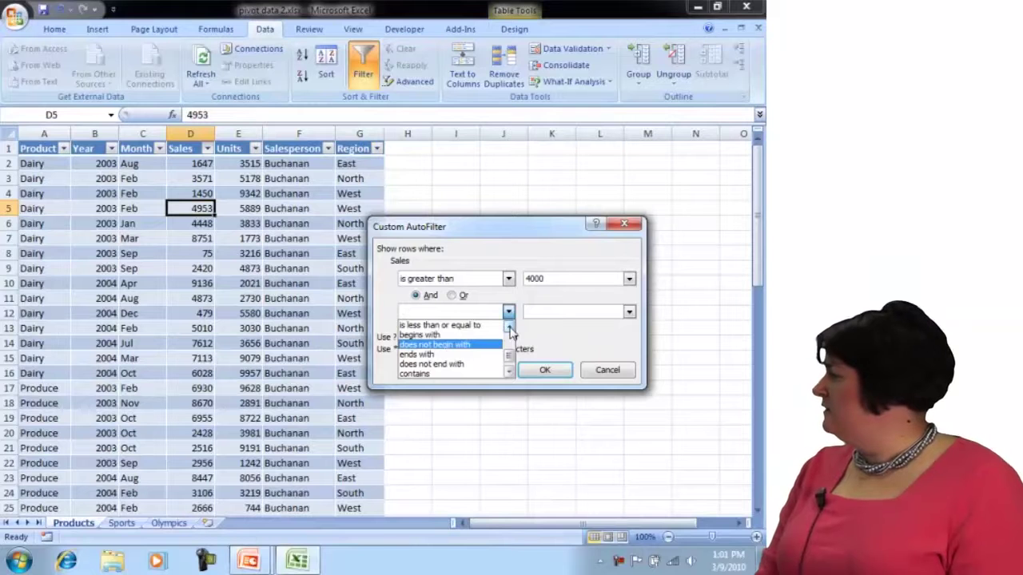
pyautogui.click(509, 327)
pyautogui.click(451, 345)
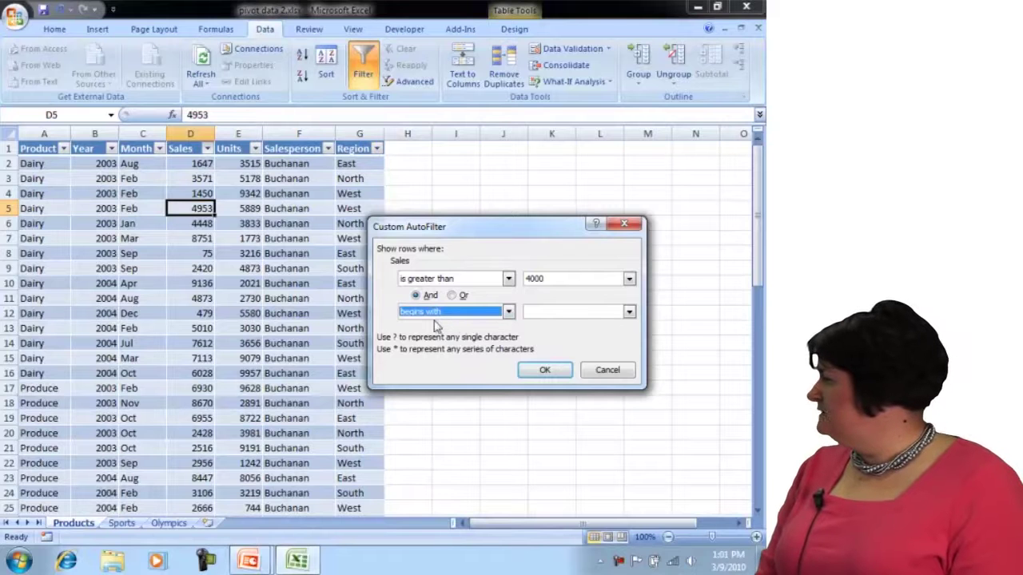
# Apply the custom filter to the Sales column, and clear all filters from the table.
pyautogui.click(508, 312)
pyautogui.click(509, 328)
pyautogui.click(509, 328)
pyautogui.click(543, 369)
pyautogui.click(542, 369)
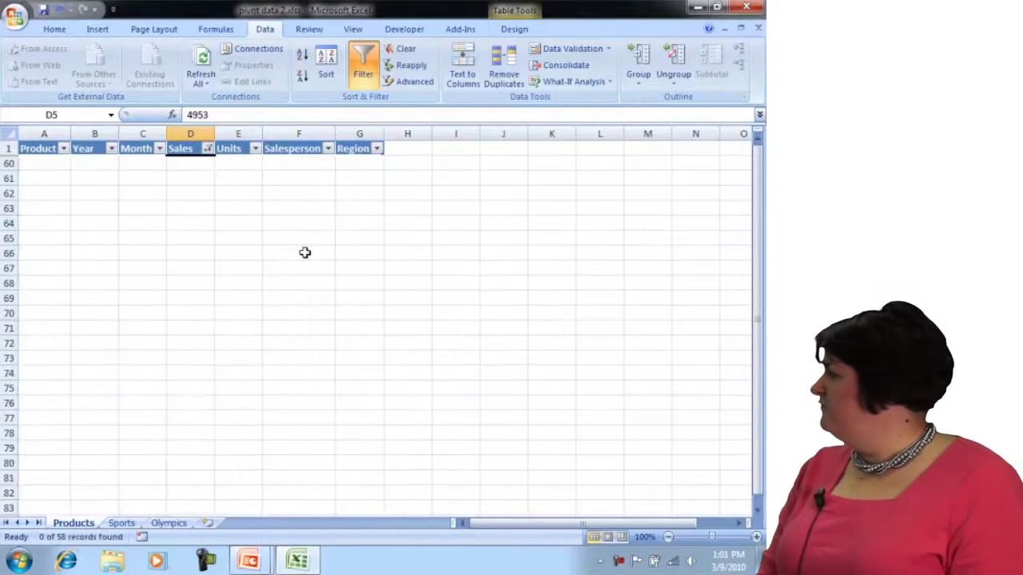
pyautogui.click(400, 49)
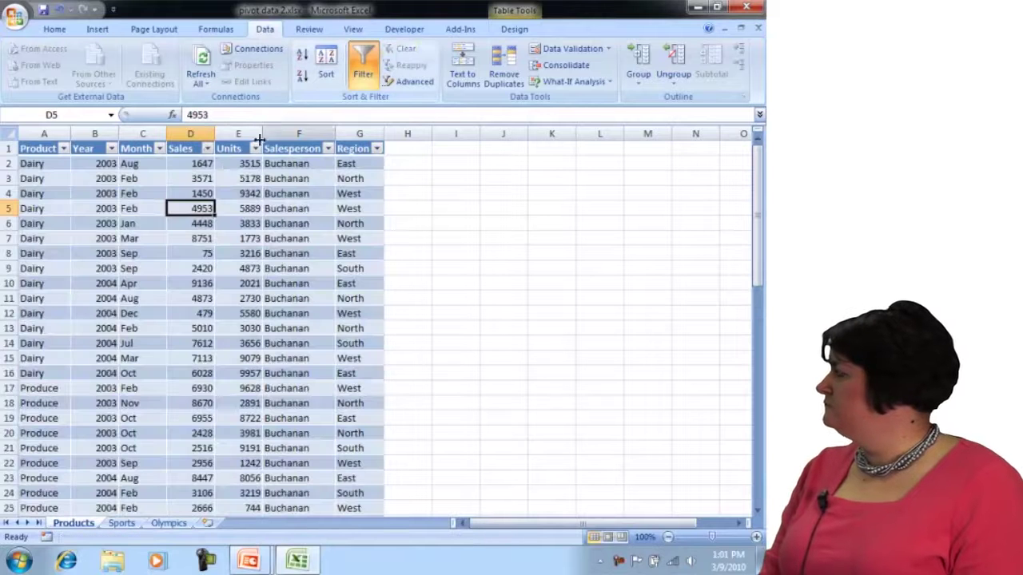
# Start a custom text filter on the Month column with the first condition set to begins with j.
pyautogui.click(147, 154)
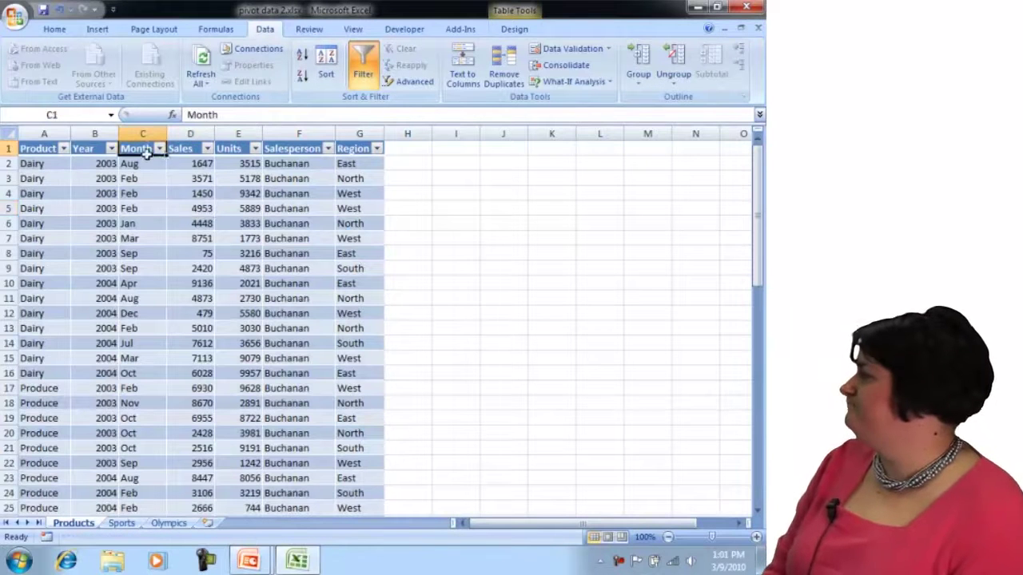
pyautogui.click(158, 149)
pyautogui.moveTo(74, 248)
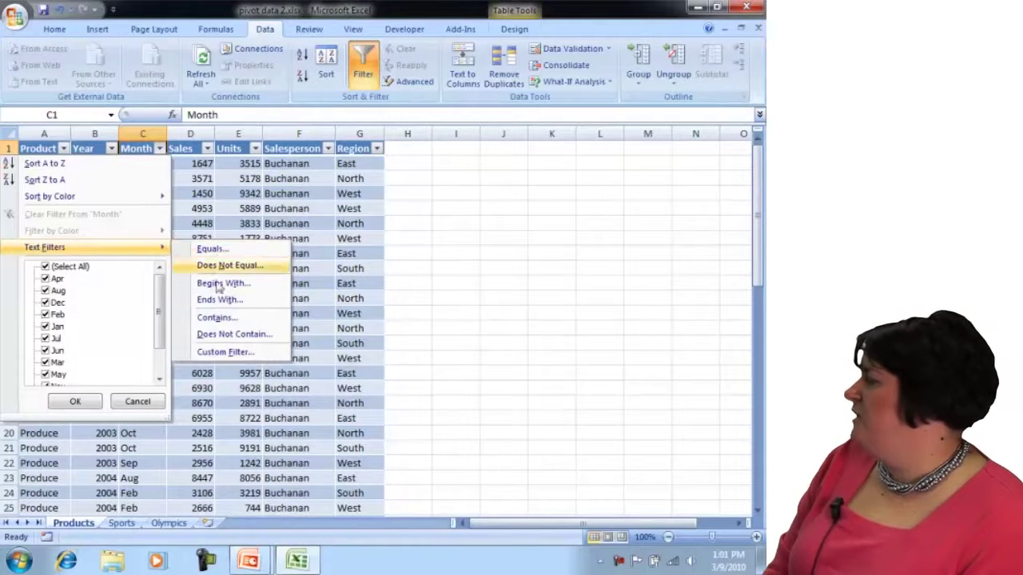
pyautogui.click(235, 352)
pyautogui.moveTo(407, 234); pyautogui.dragTo(429, 195)
pyautogui.click(519, 242)
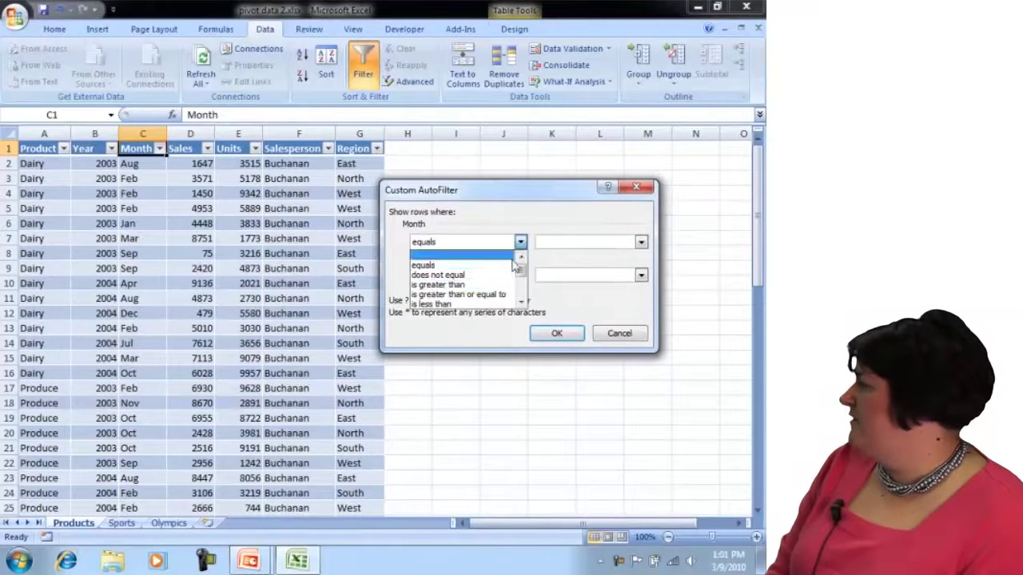
pyautogui.click(521, 301)
pyautogui.click(521, 302)
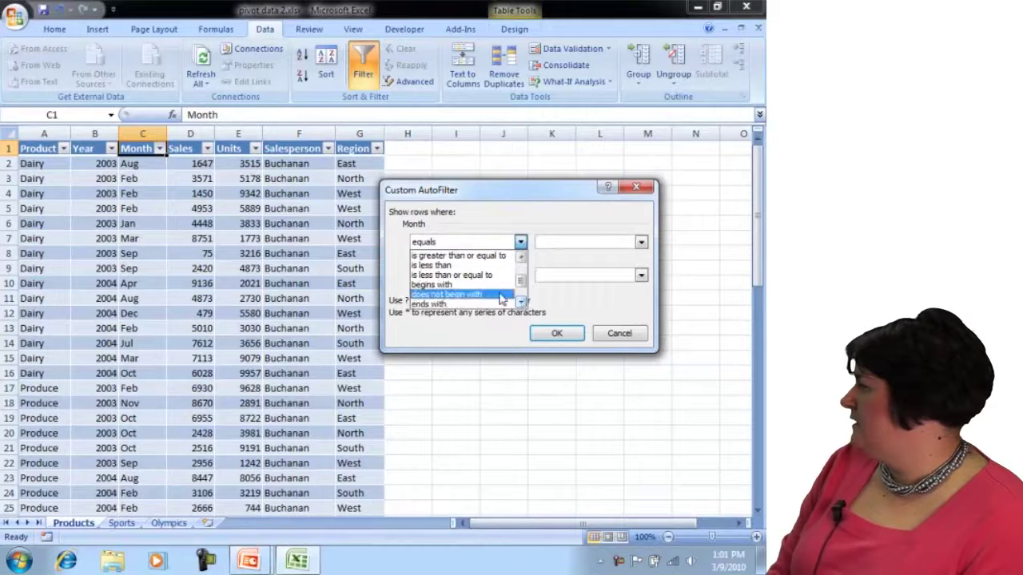
pyautogui.click(480, 285)
pyautogui.click(564, 241)
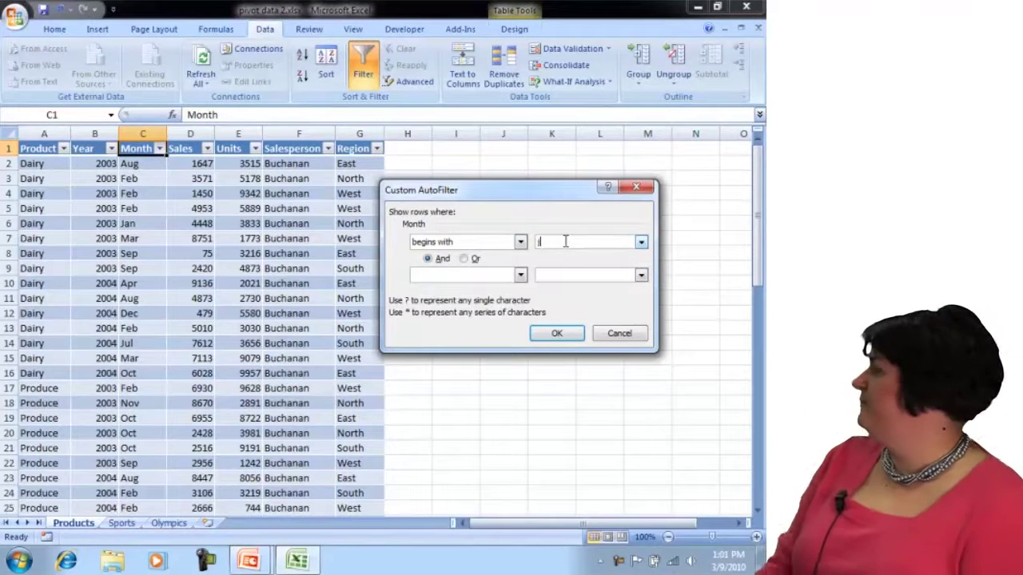
# Add a second And condition, contains u, to the Month custom filter and apply it.
pyautogui.click(519, 274)
pyautogui.click(451, 278)
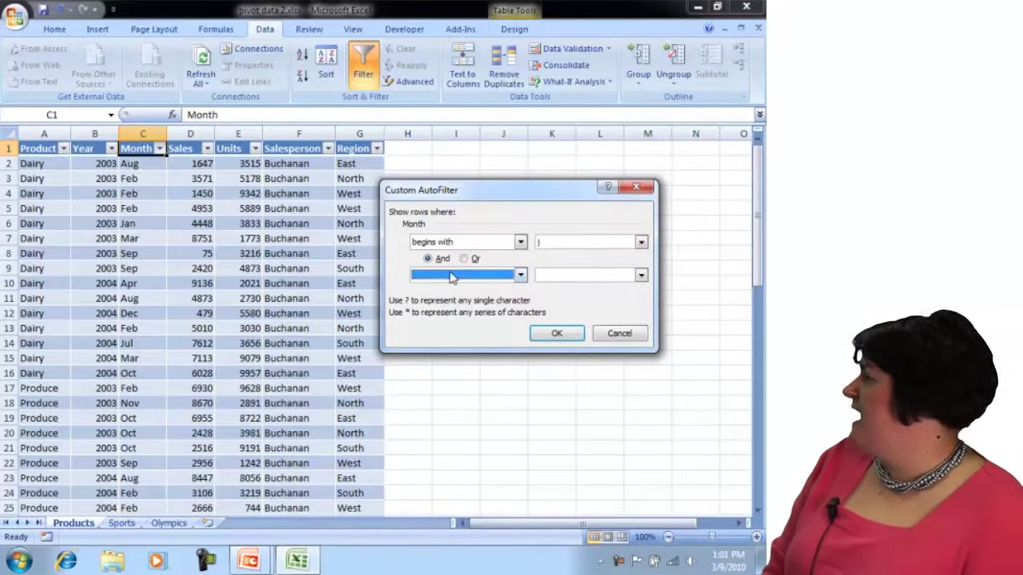
pyautogui.click(520, 274)
pyautogui.click(520, 335)
pyautogui.click(520, 335)
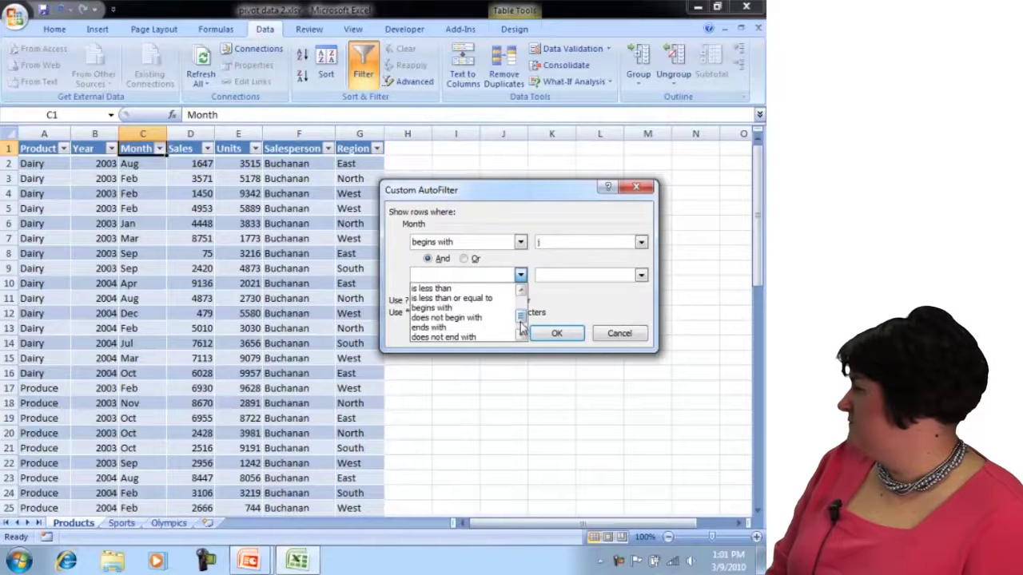
pyautogui.click(520, 336)
pyautogui.click(520, 335)
pyautogui.click(471, 327)
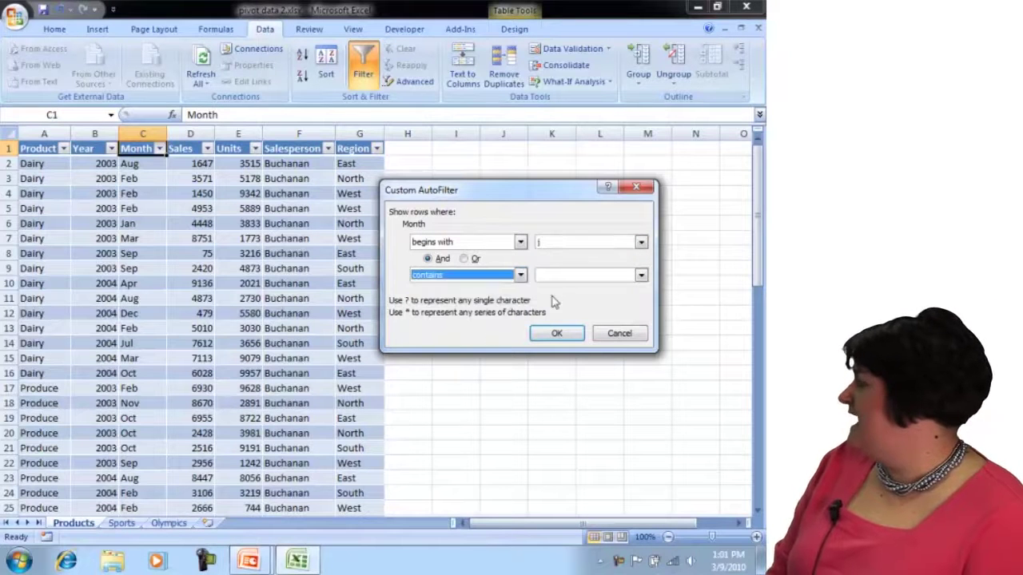
pyautogui.click(557, 274)
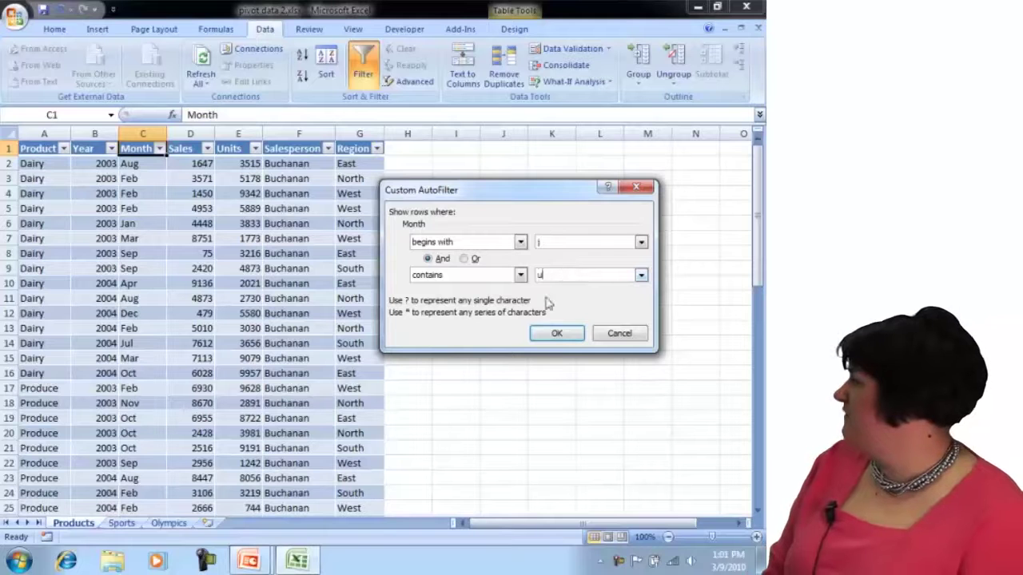
pyautogui.click(554, 334)
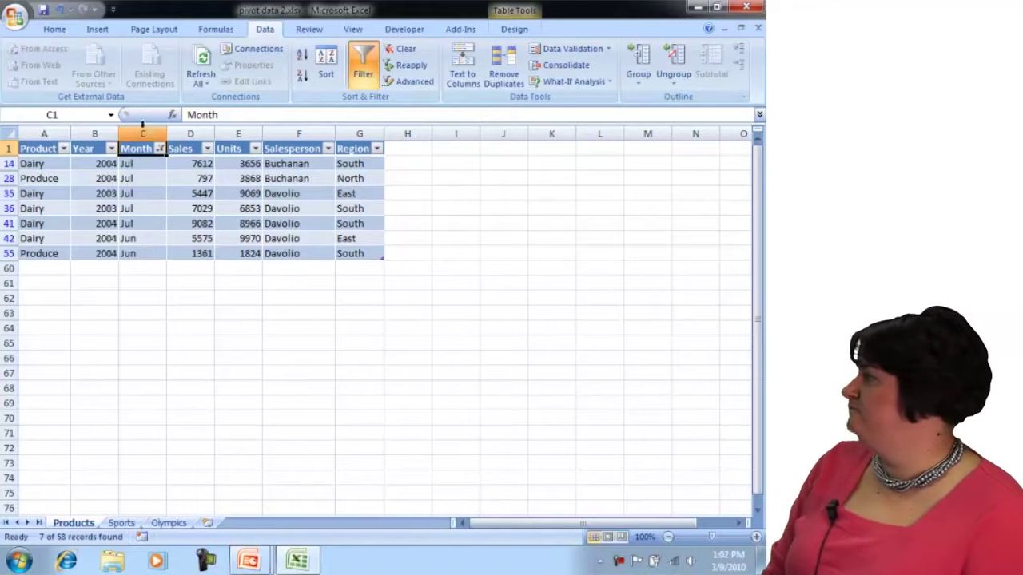
# Change the Month custom filter to combine its two conditions with Or, and apply it.
pyautogui.click(160, 148)
pyautogui.moveTo(120, 248)
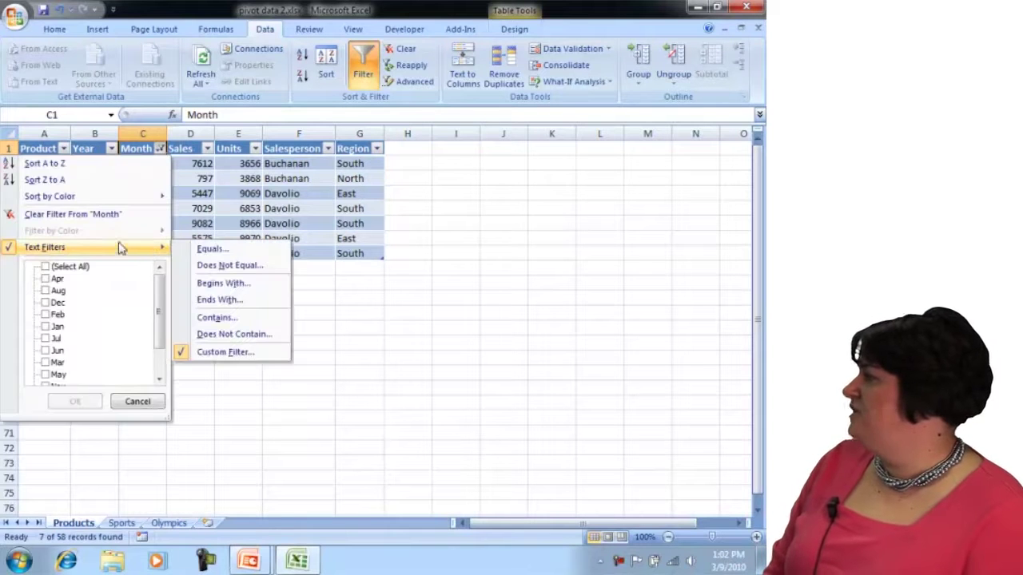
pyautogui.click(238, 353)
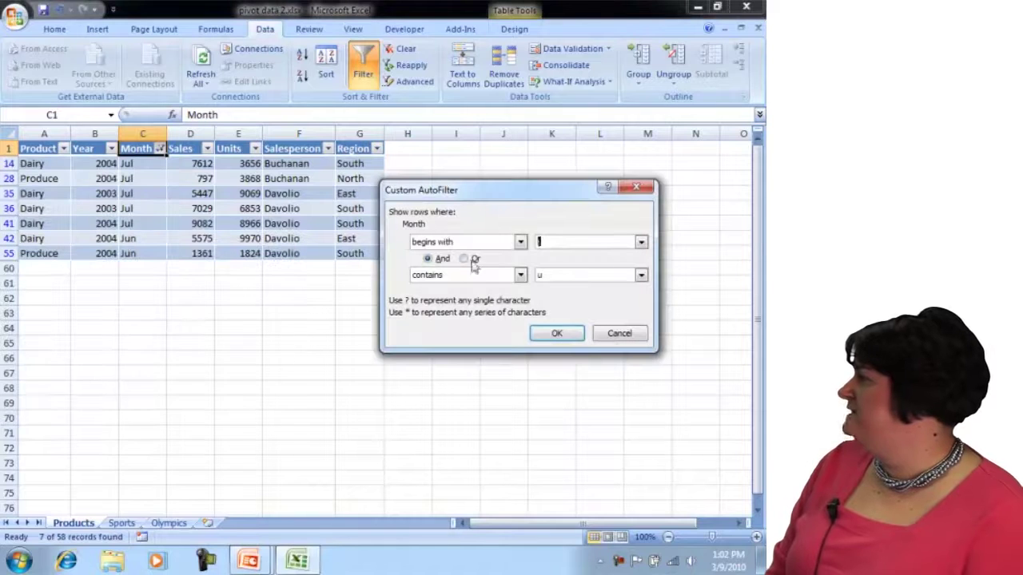
pyautogui.moveTo(469, 198); pyautogui.dragTo(503, 184)
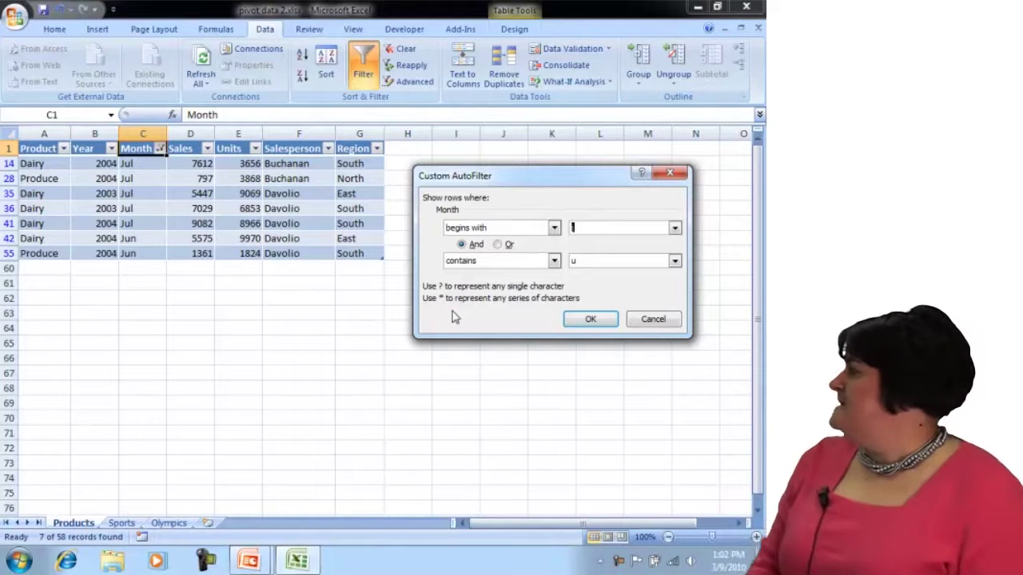
pyautogui.click(499, 245)
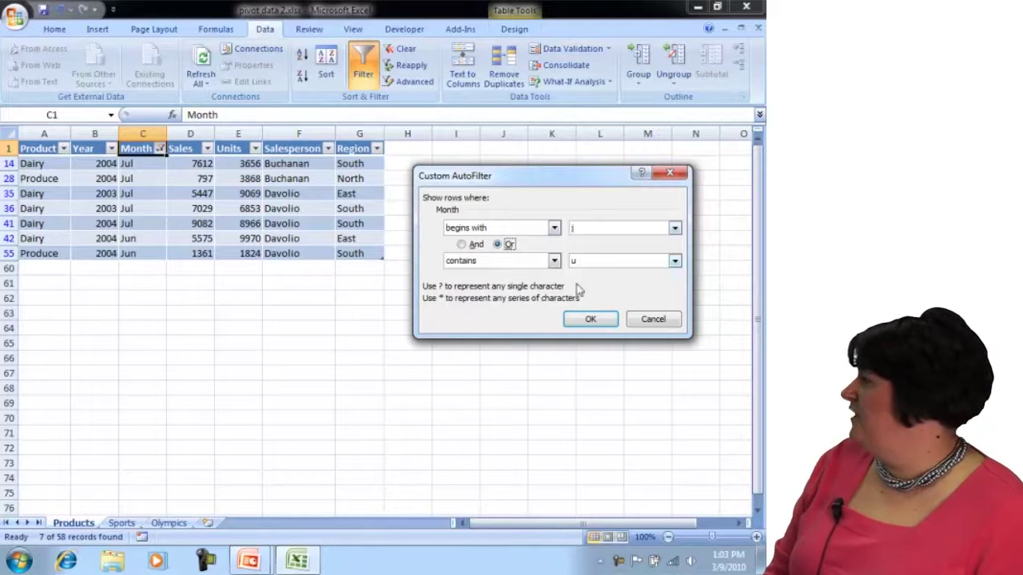
pyautogui.click(590, 318)
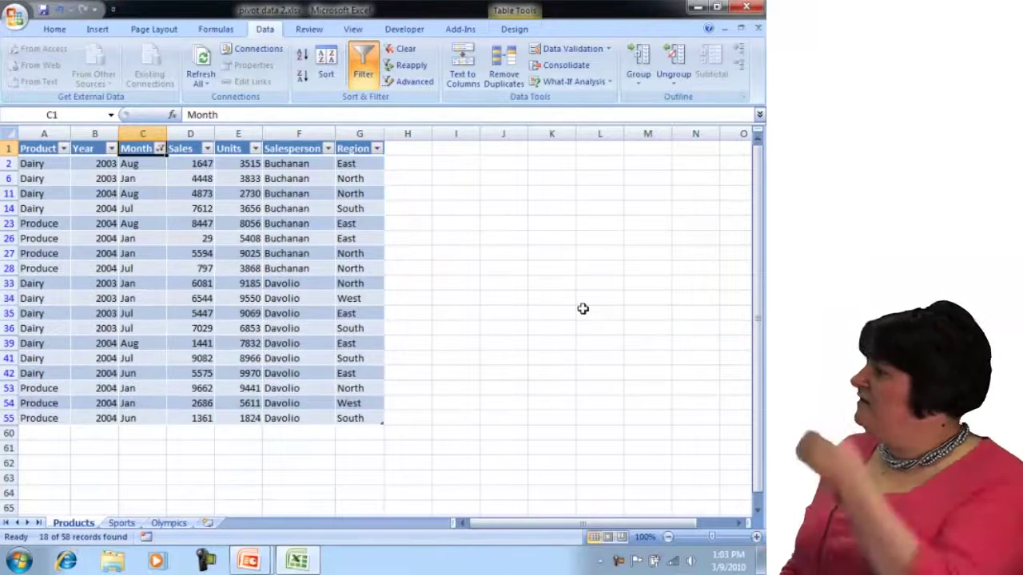